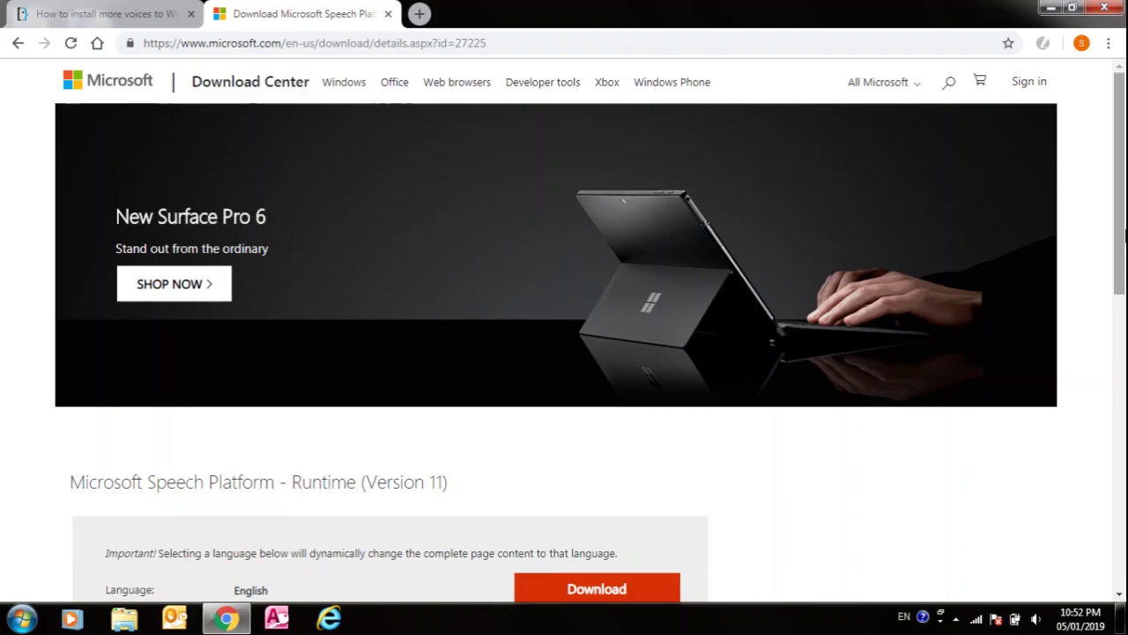
Open the list of downloadable files for Microsoft Speech Platform - Runtime (Version 11)
scroll(1123, 263, down, 1)
drag(1123, 263, 1112, 360)
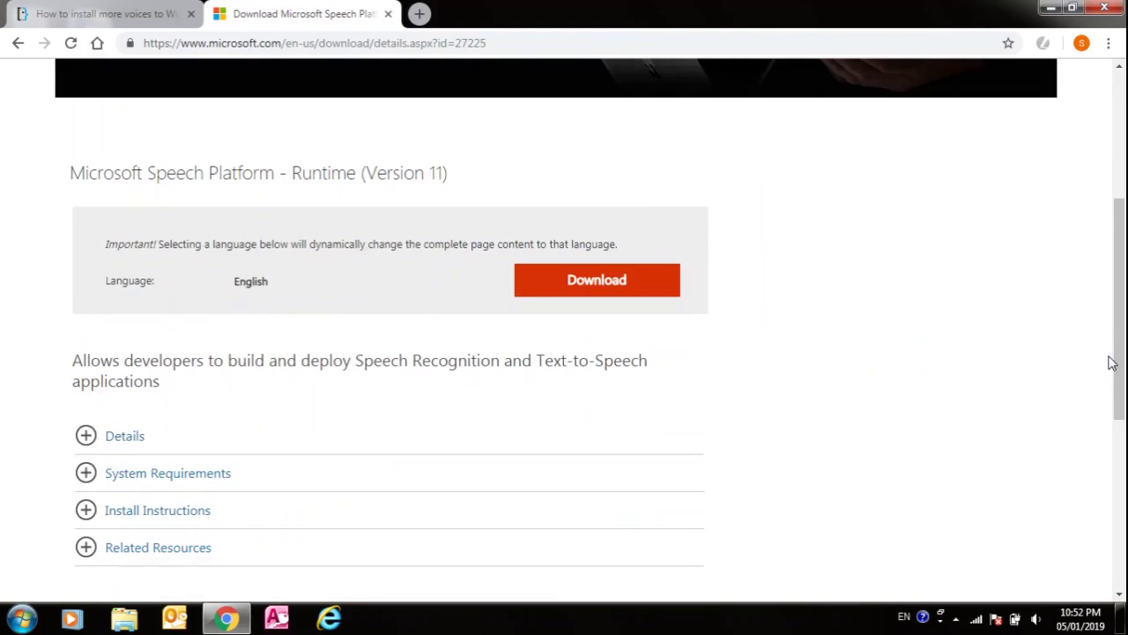
drag(490, 43, 124, 39)
click(74, 130)
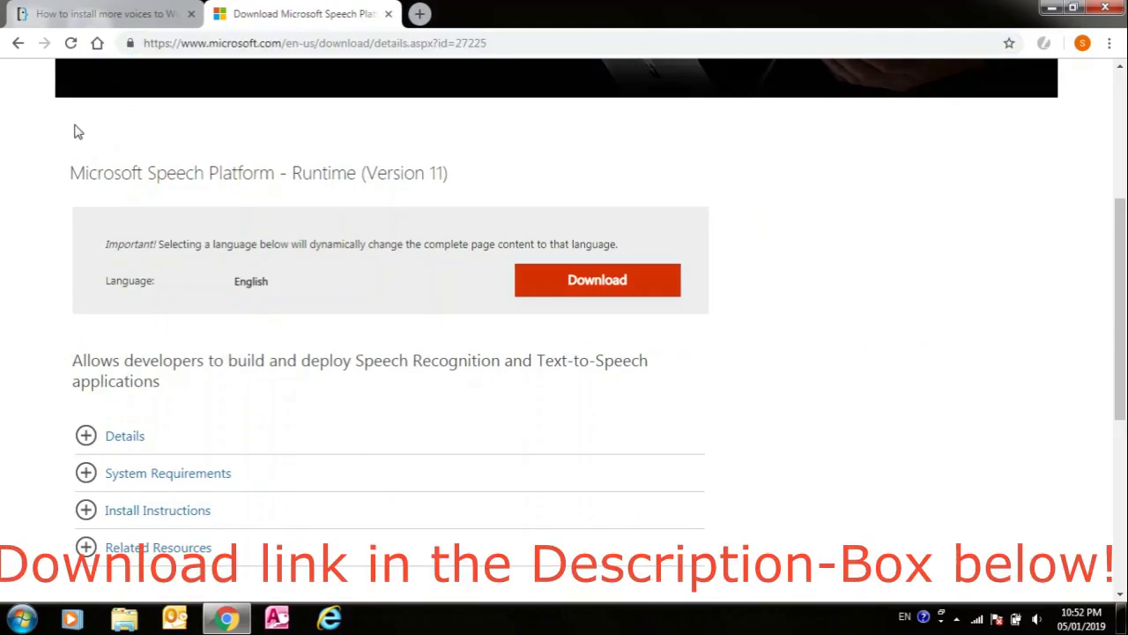
click(528, 287)
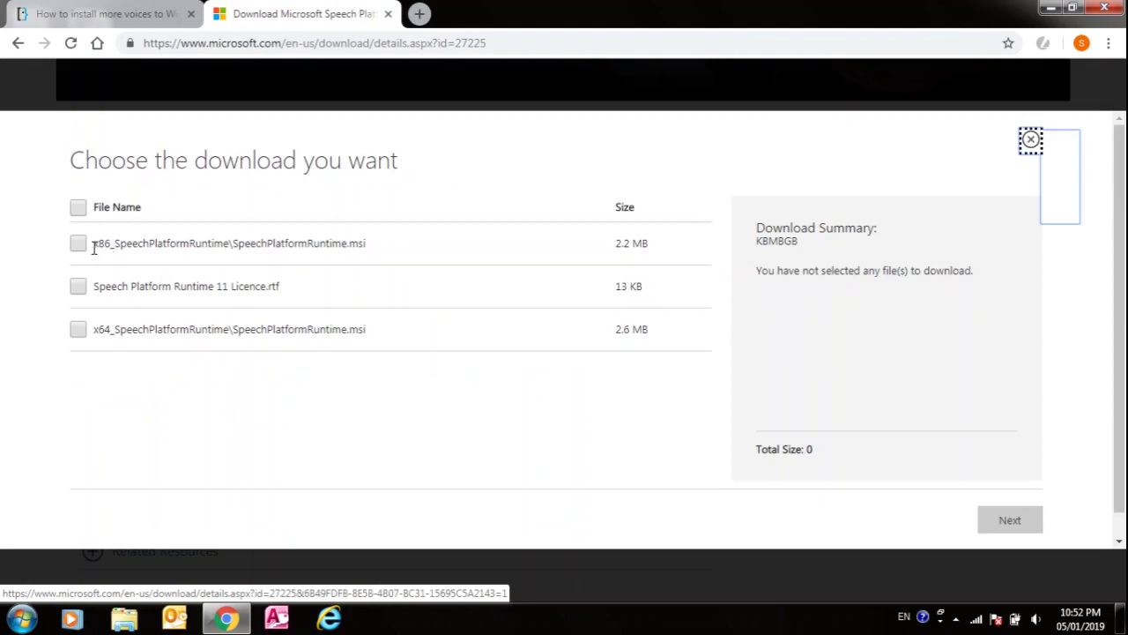
Download only the x86 SpeechPlatformRuntime.msi and complete its setup wizard
click(79, 244)
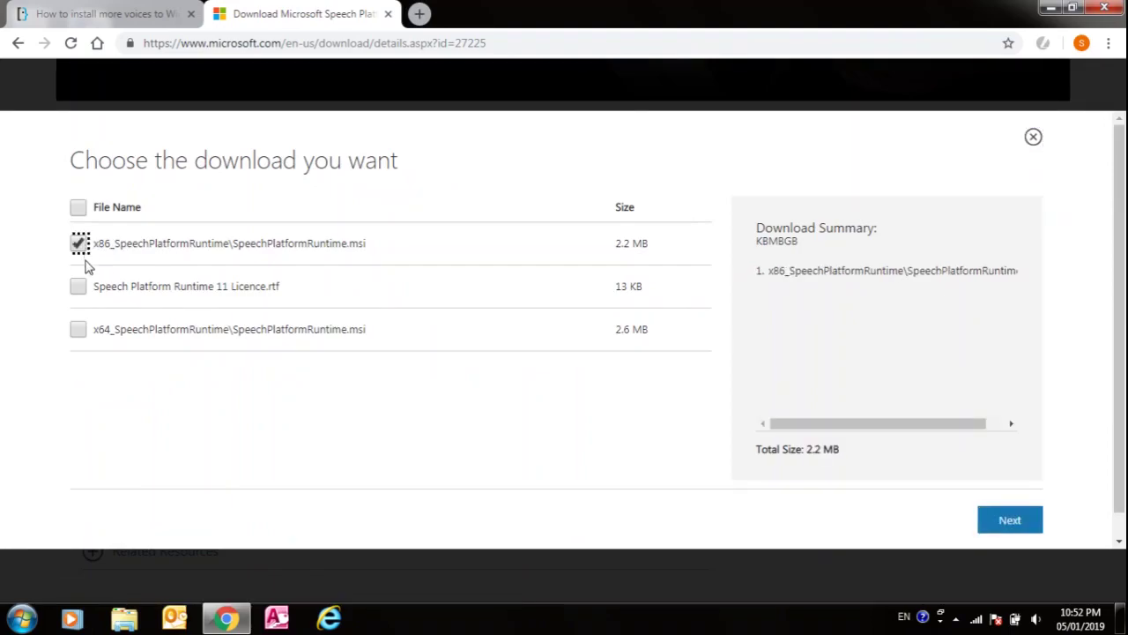
click(80, 331)
click(82, 333)
click(1002, 525)
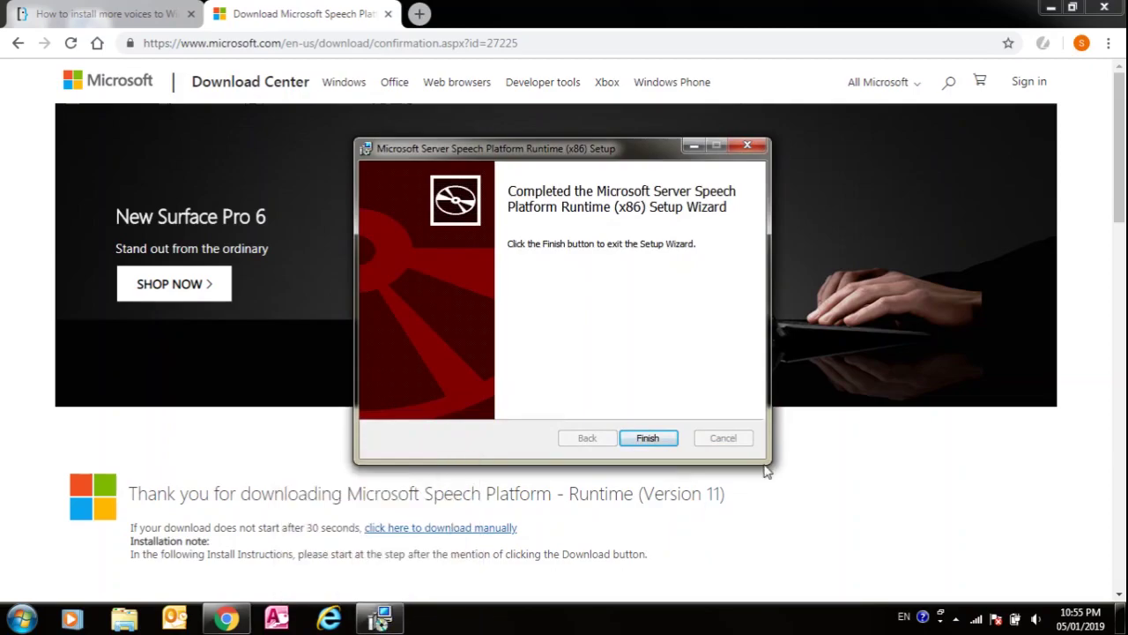
click(648, 438)
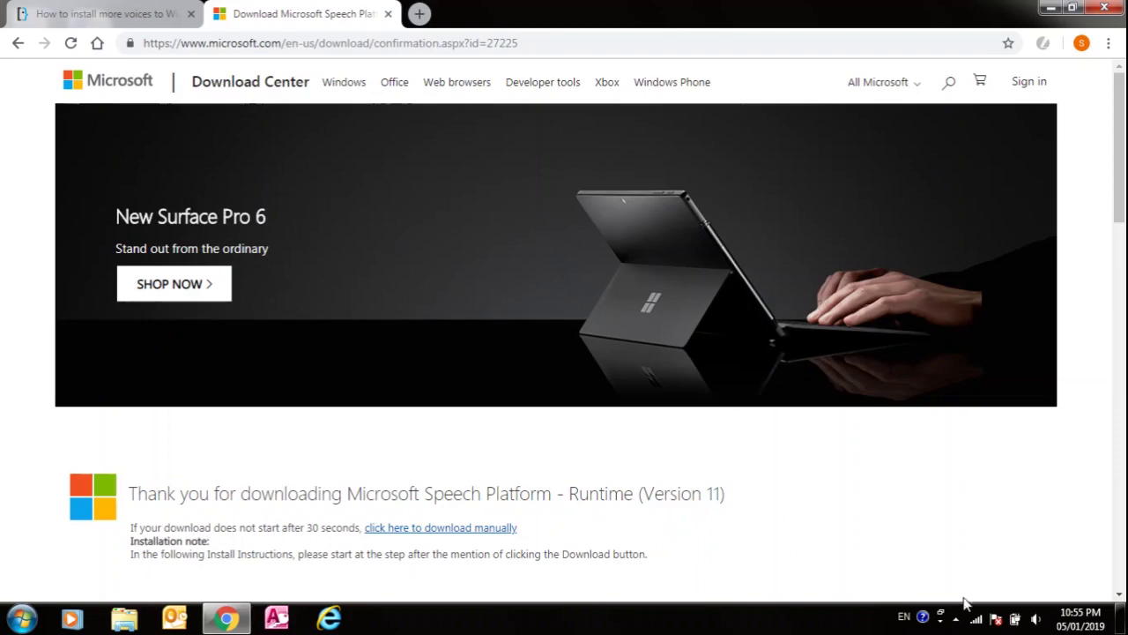
Copy the alternate voices download link ending in id=27224 from Step 2 of the Super User answer
click(172, 12)
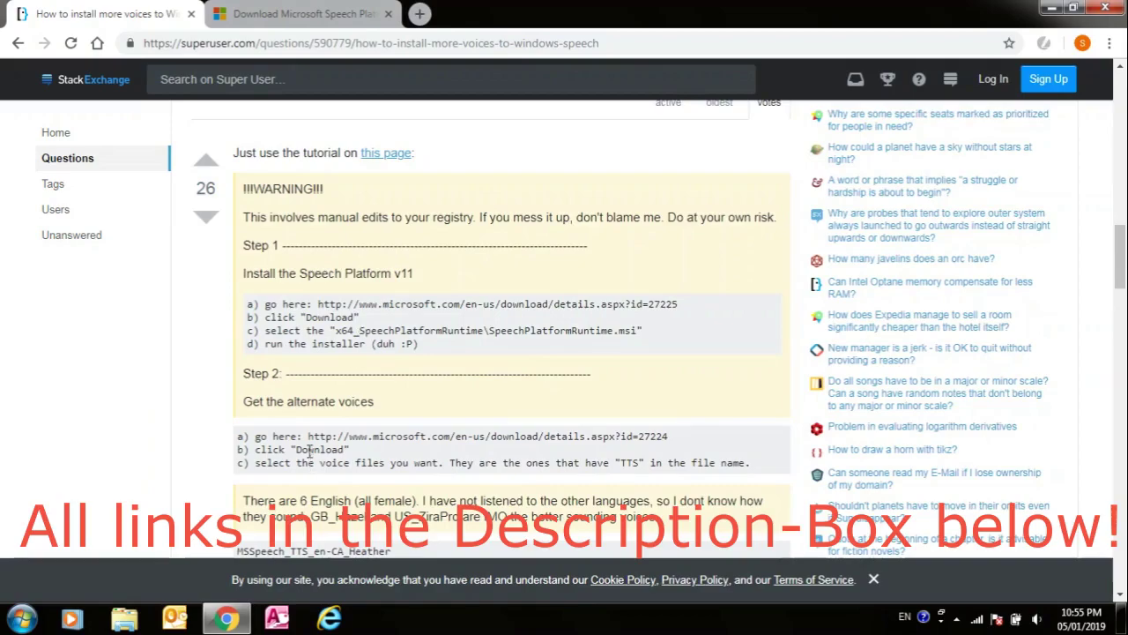
drag(307, 436, 670, 443)
key(ctrl+c)
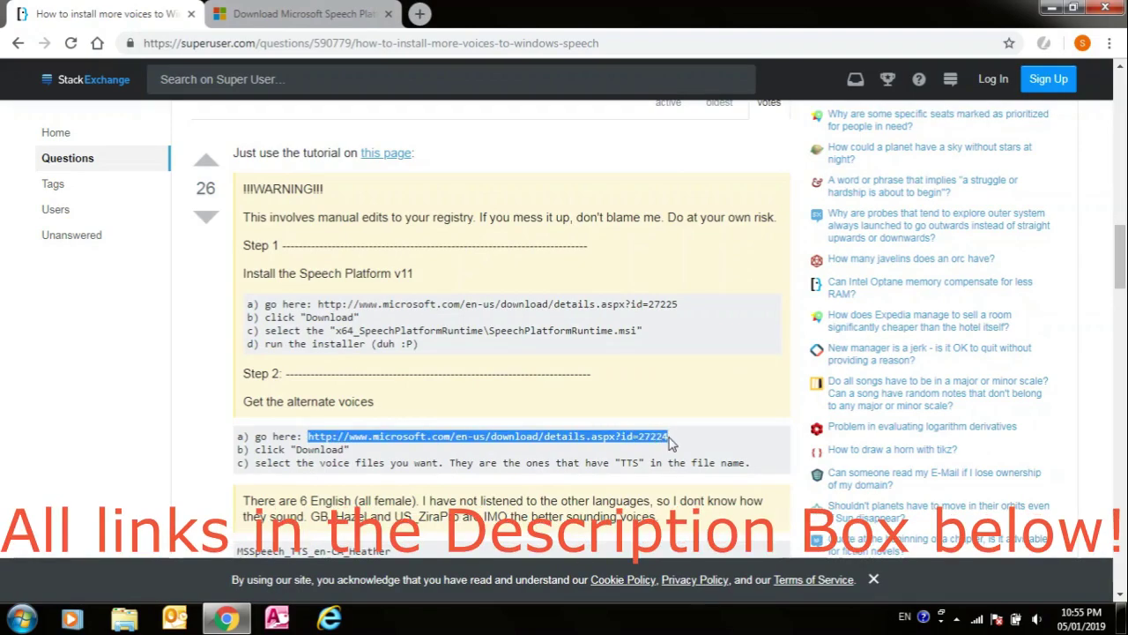
click(548, 280)
Open the copied voices download link in a new tab and close the earlier runtime download tab
click(420, 15)
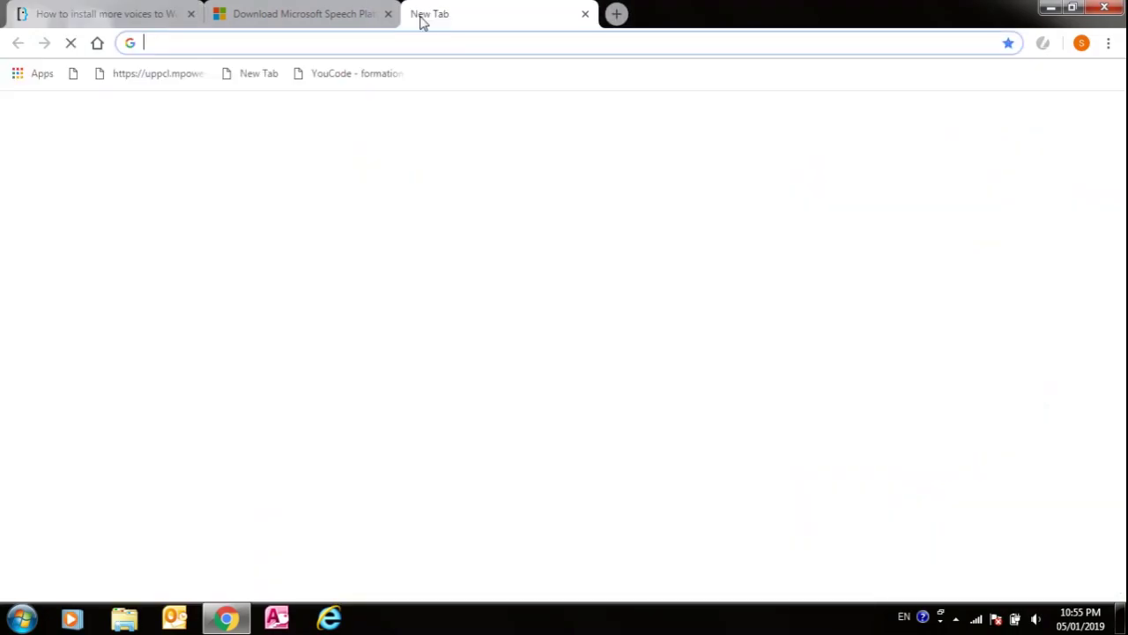
key(ctrl+v)
key(Return)
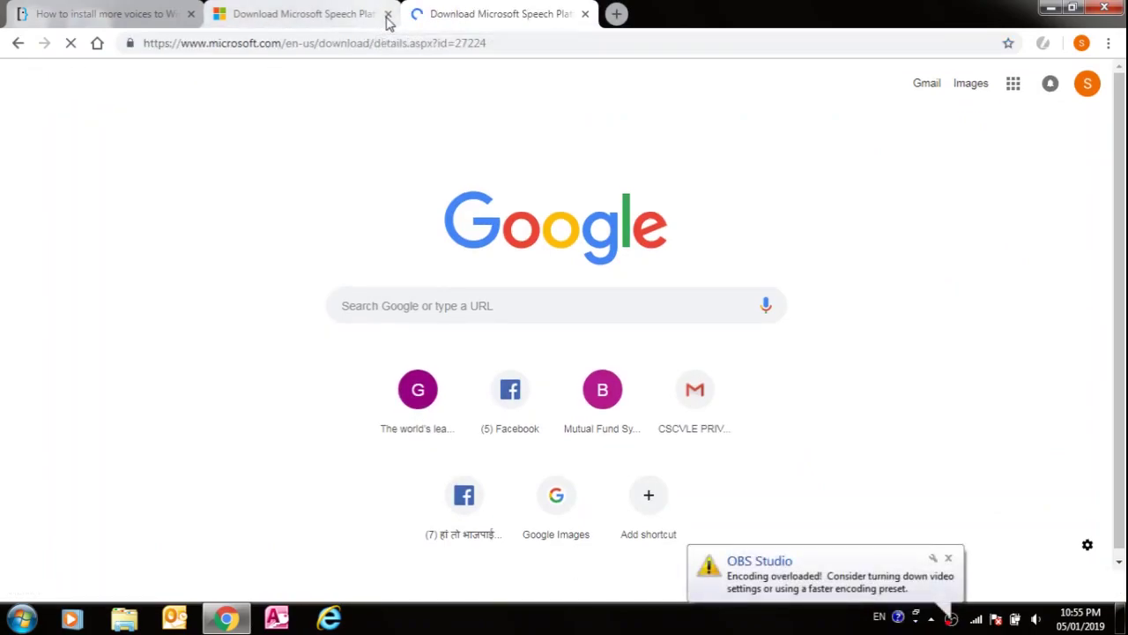
click(387, 14)
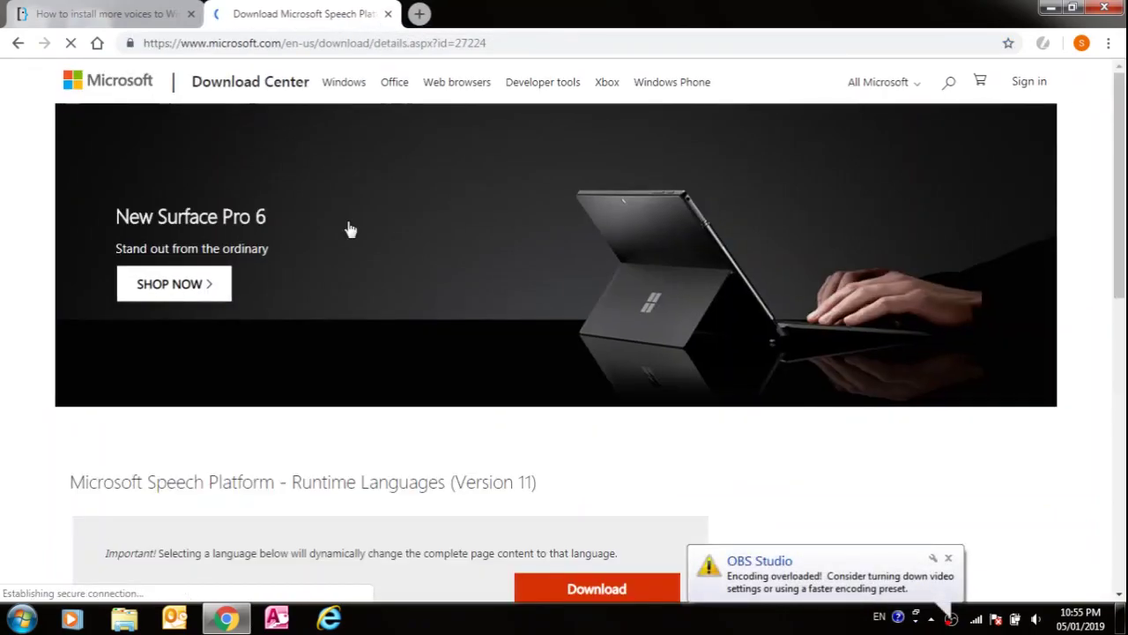
Open the Runtime Languages download choices and select MSSpeech_TTS_en-US_ZiraPro.msi and MSSpeech_TTS_en-US_Helen.msi
drag(1121, 167, 1121, 269)
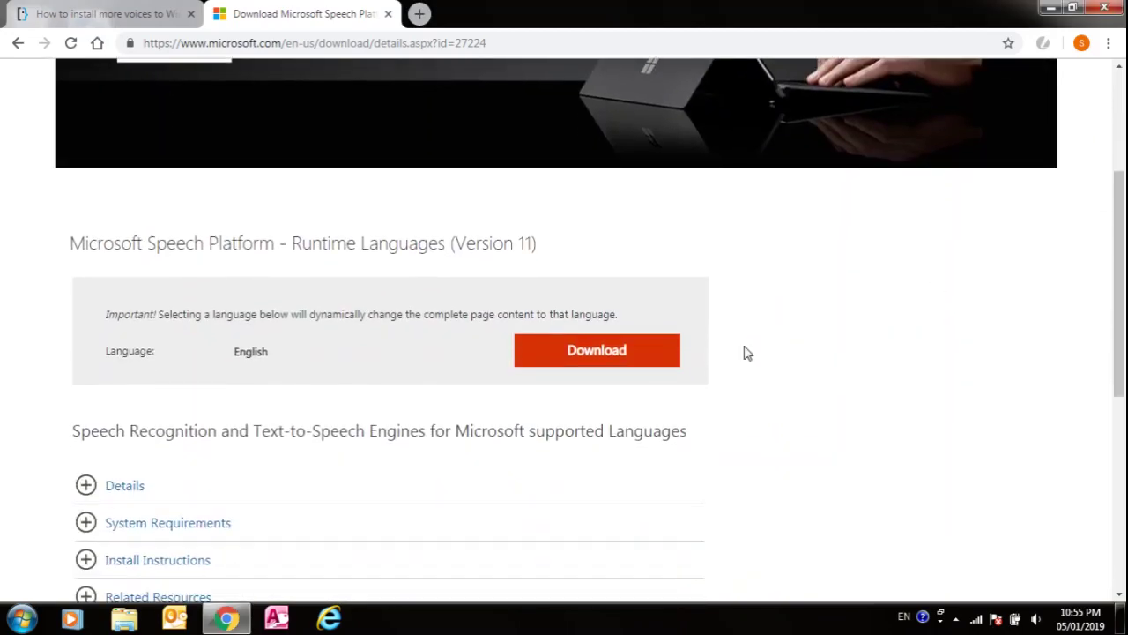
click(627, 355)
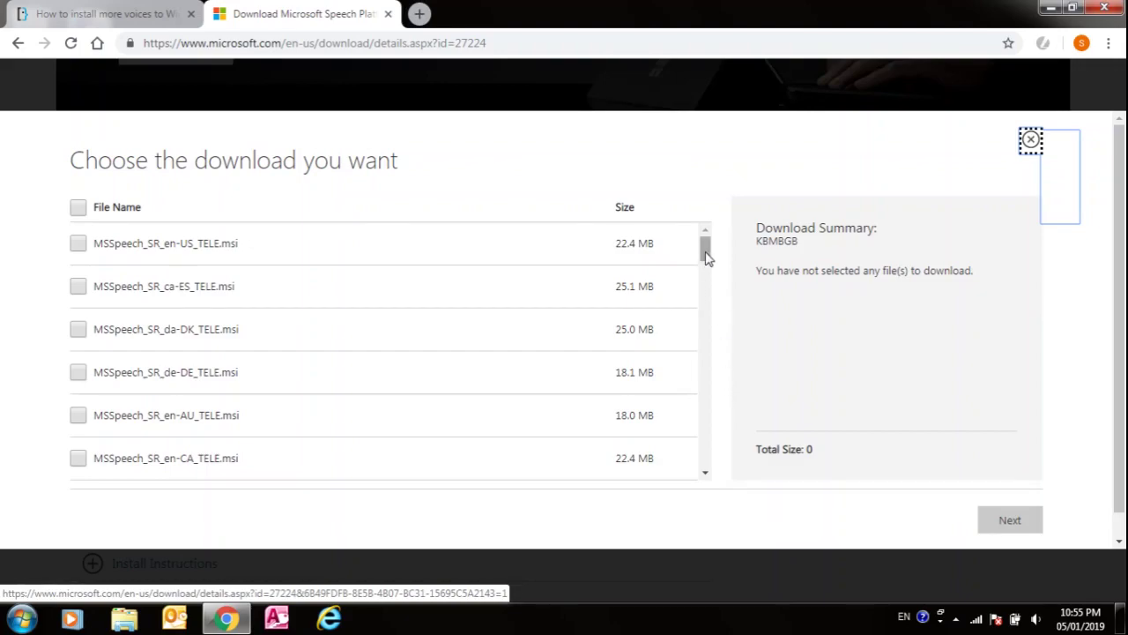
drag(706, 256, 692, 388)
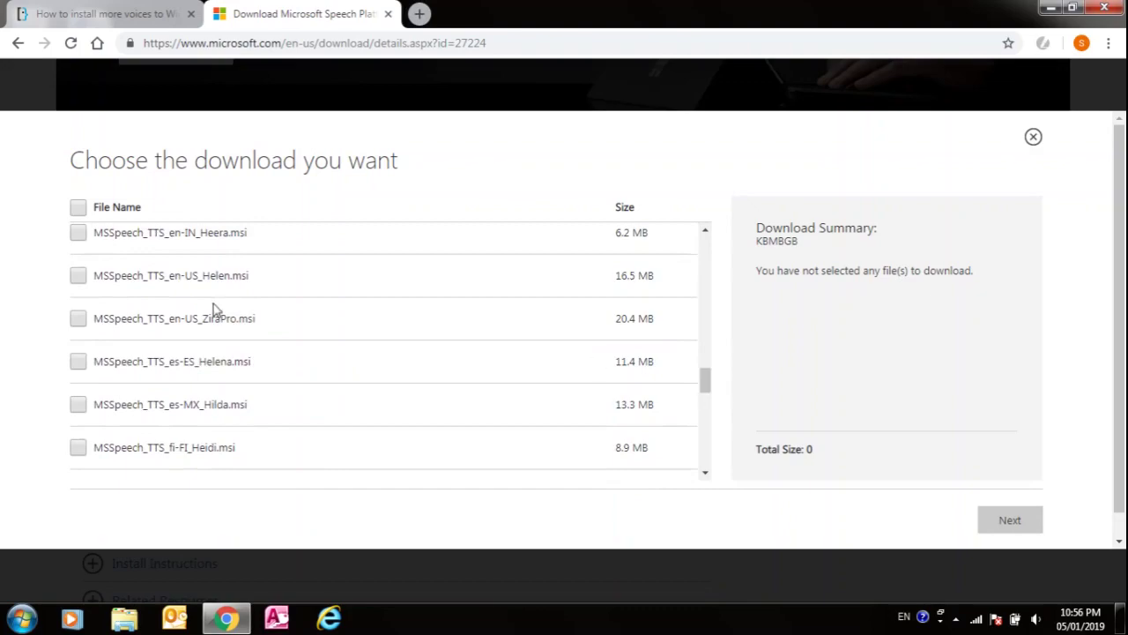
click(77, 319)
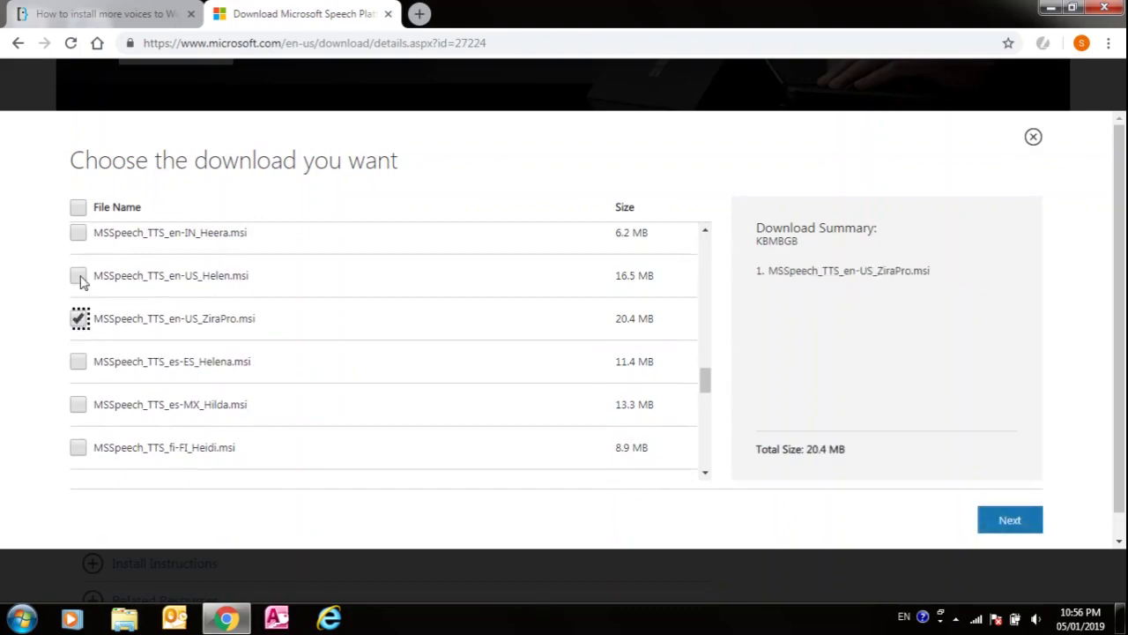
click(78, 275)
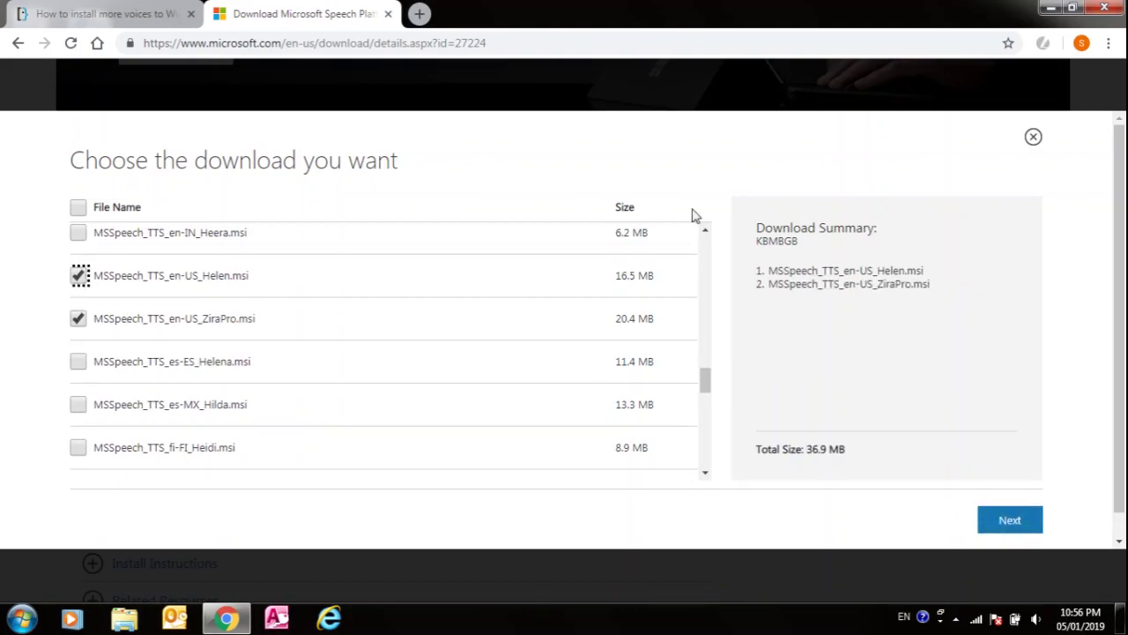
Add the en-CA_Heather, en-GB_Hazel and en-IN_Heera MSSpeech_TTS voice files to the download selection
click(705, 231)
click(705, 231)
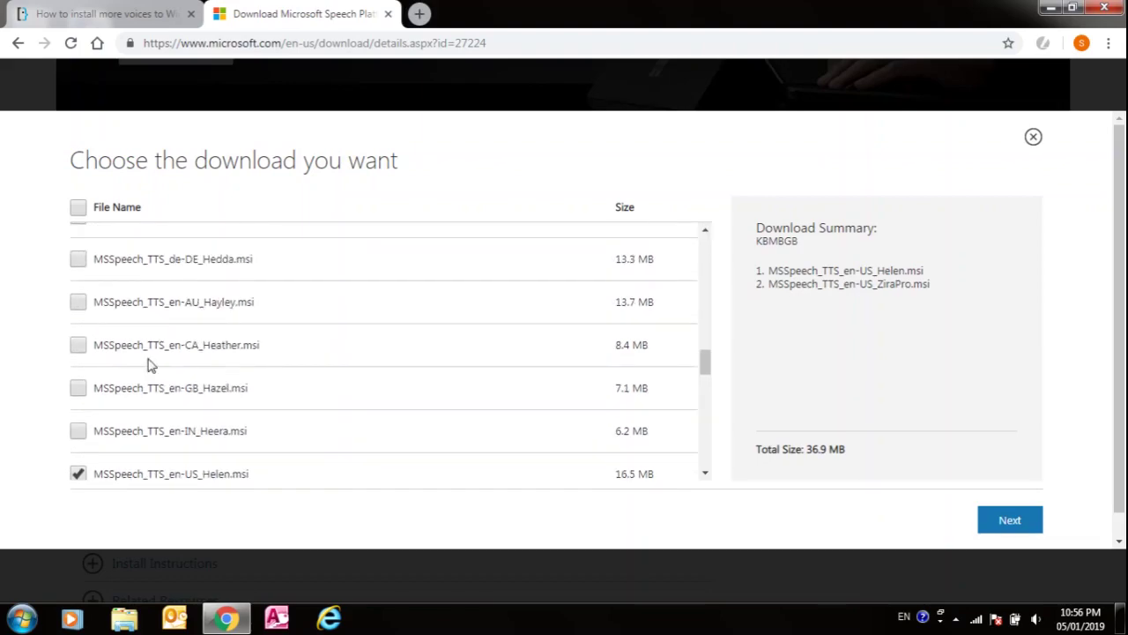
click(77, 350)
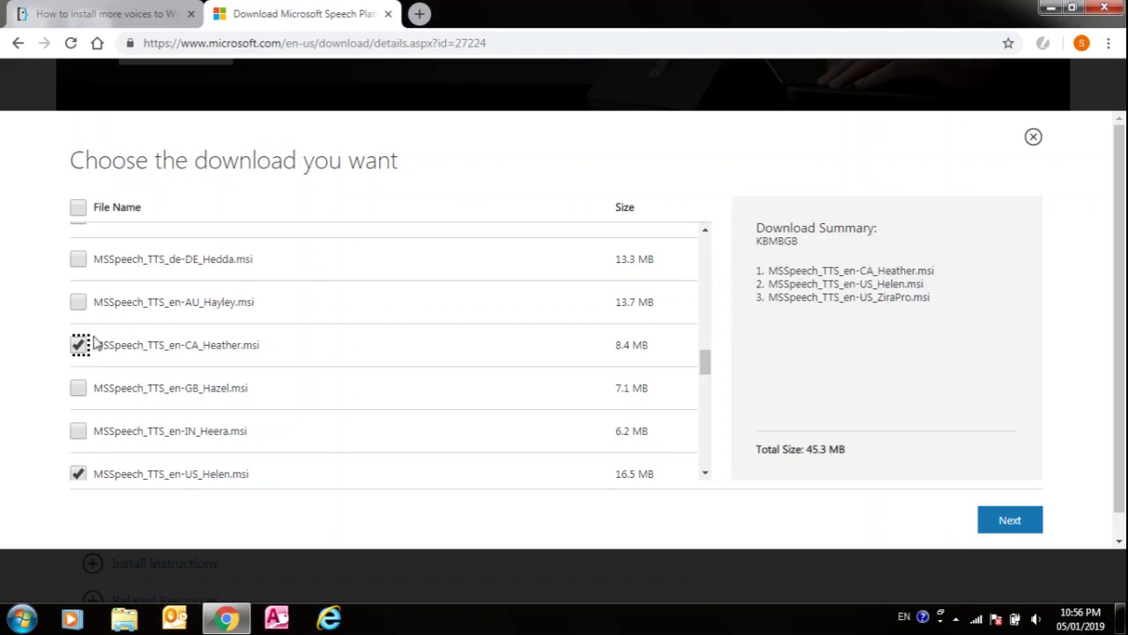
click(78, 389)
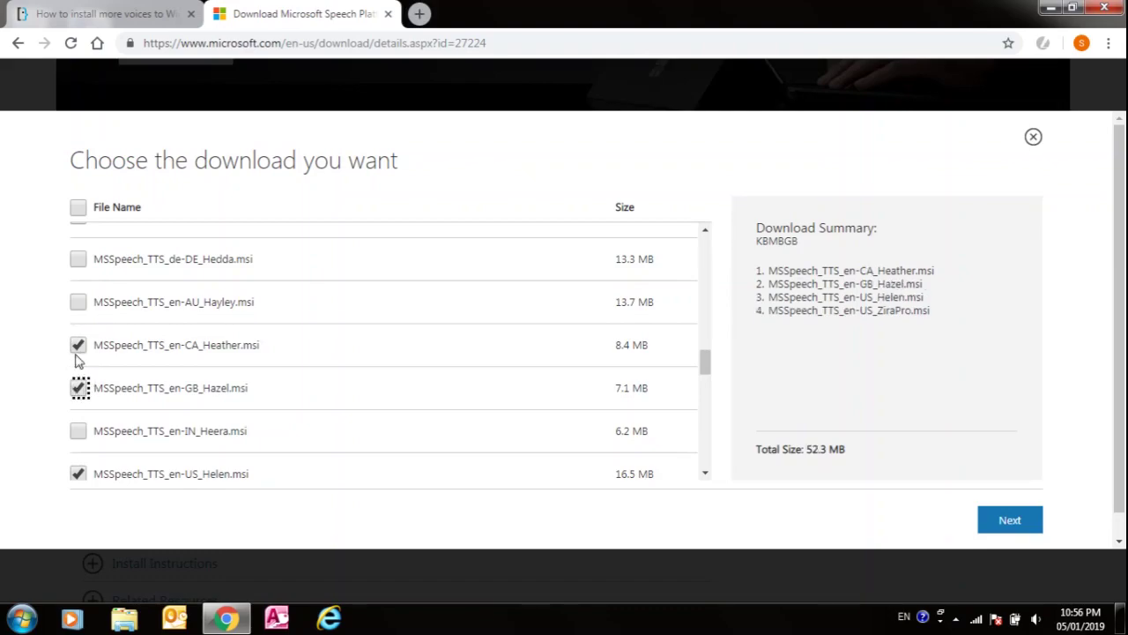
drag(79, 317, 84, 363)
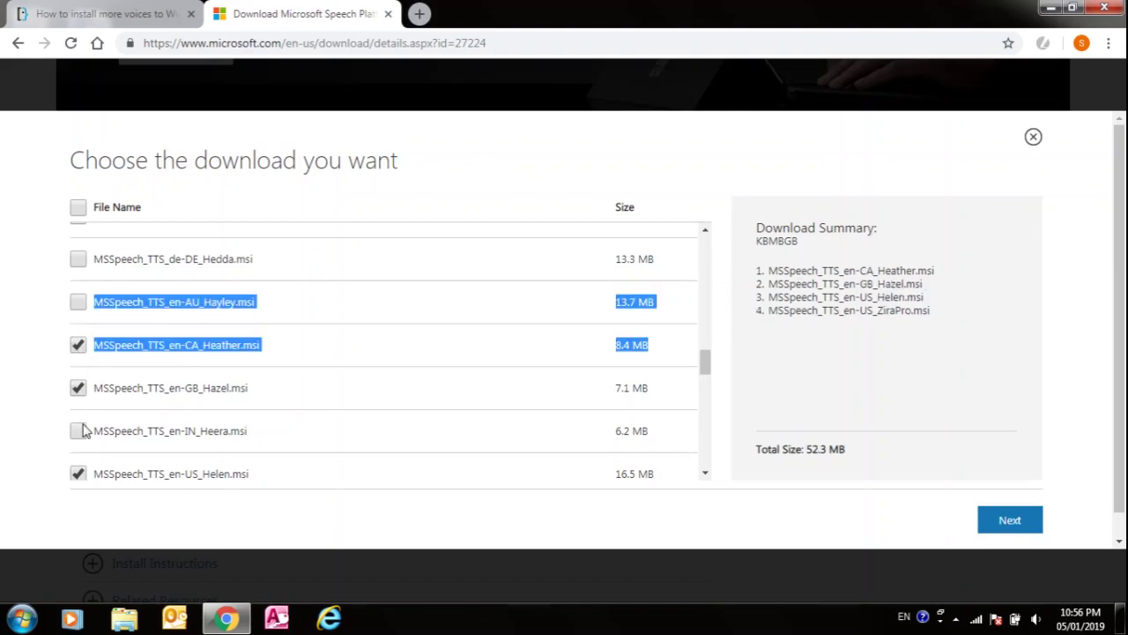
click(78, 430)
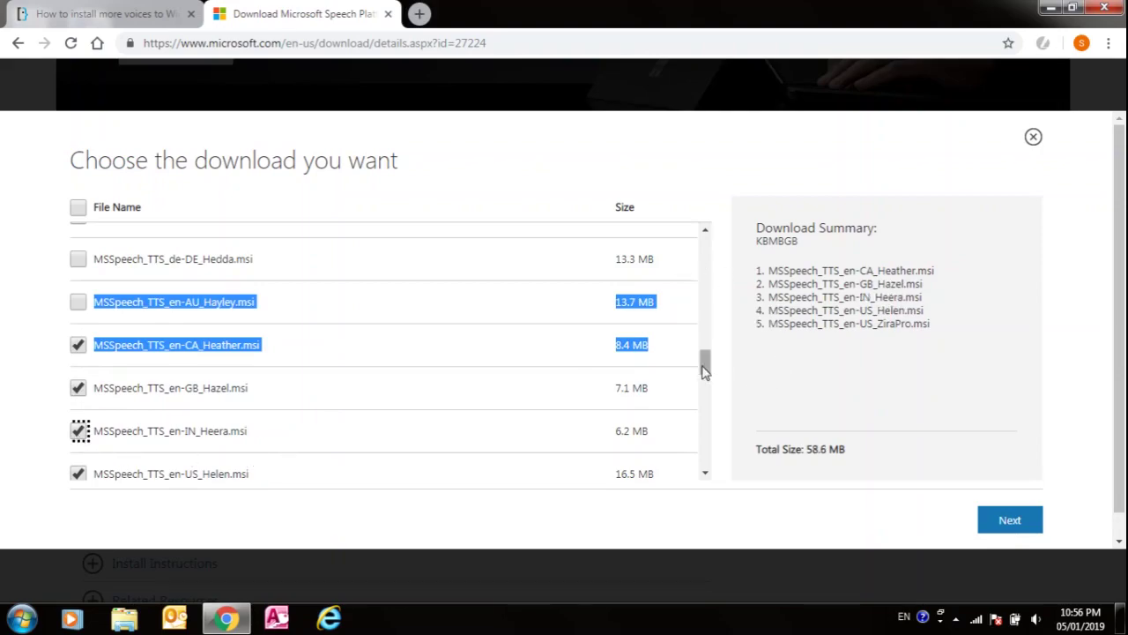
Review the selected TTS voices and start their download, allowing the site to download multiple files
scroll(705, 369, up, 1)
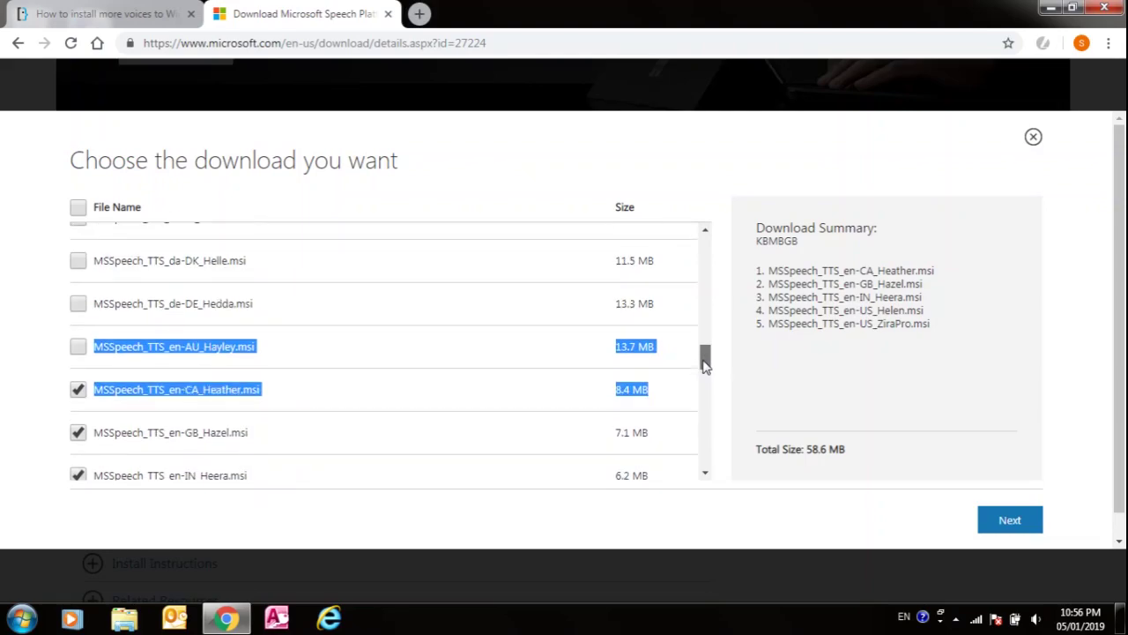
mouse_move(705, 368)
mouse_down()
mouse_move(706, 393)
mouse_move(705, 377)
mouse_up()
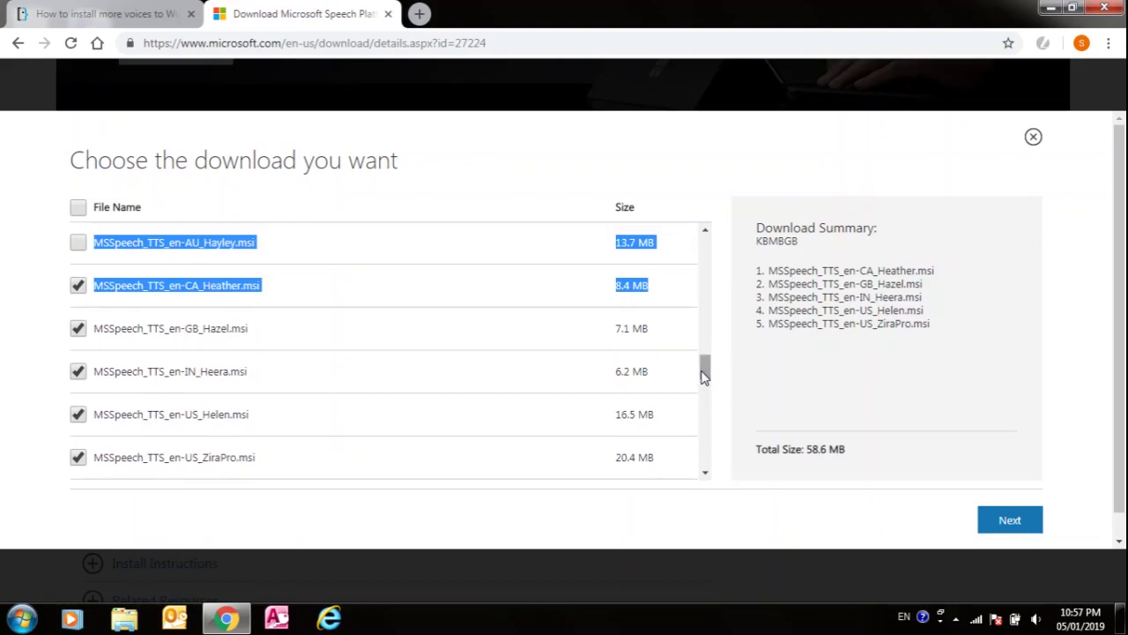
click(719, 397)
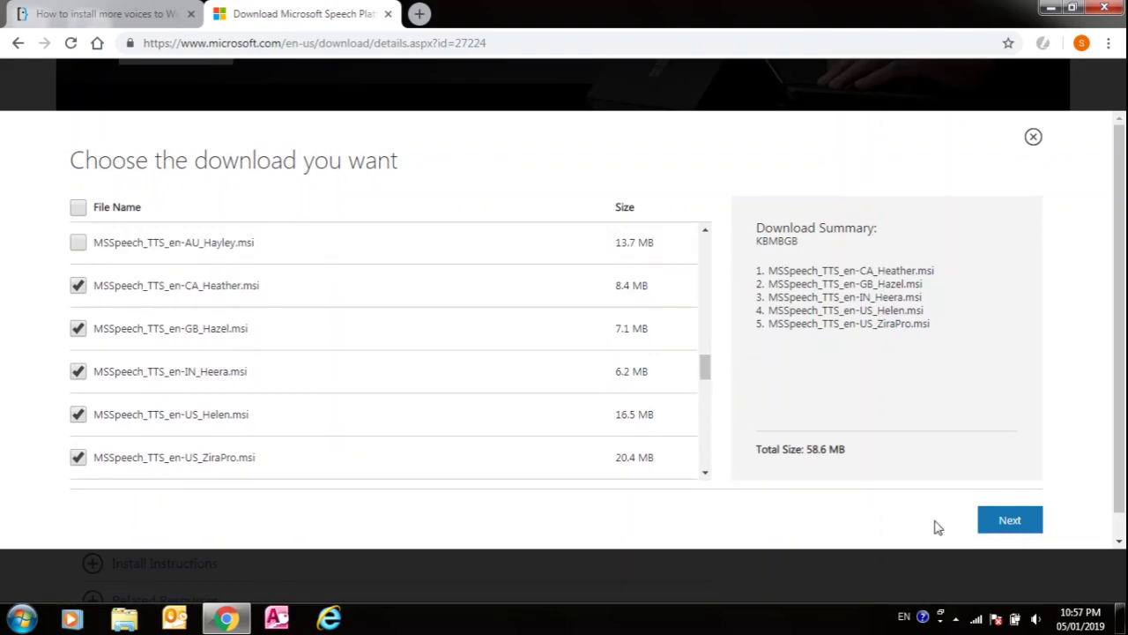
click(1027, 527)
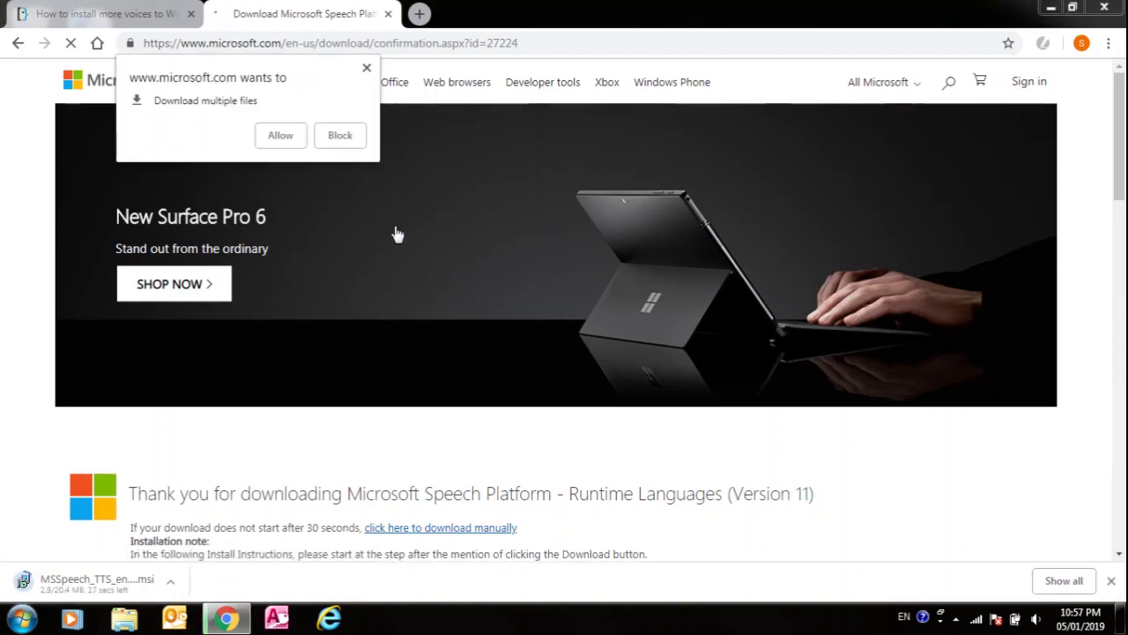
click(272, 143)
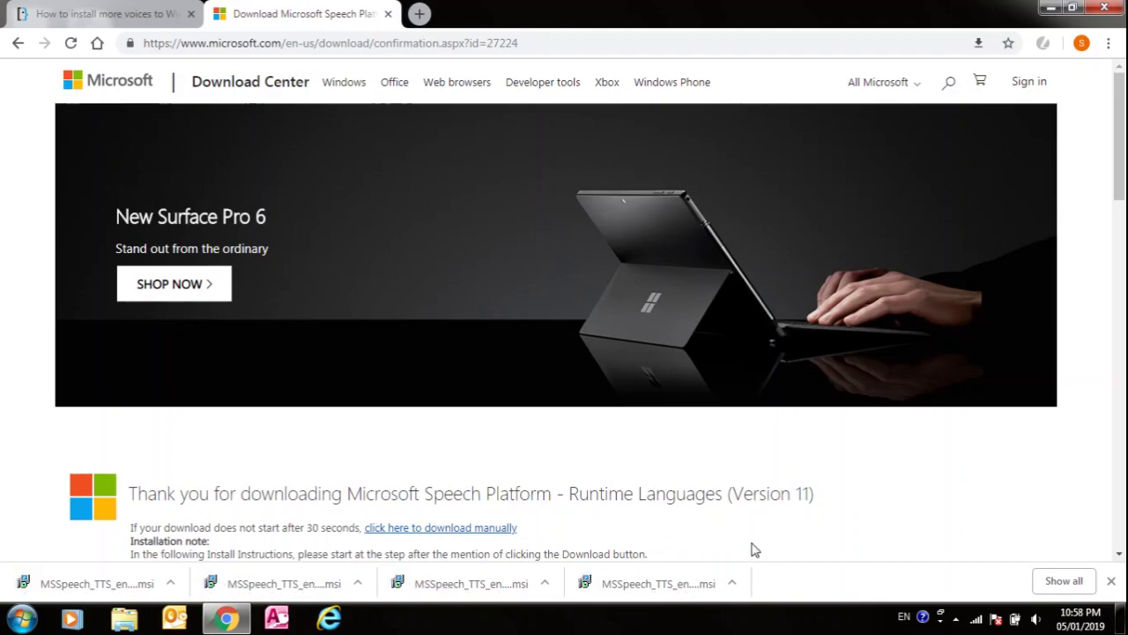
Run the downloaded MSSpeech_TTS_en-CA_Heather.msi installer and accept the security warning
click(88, 584)
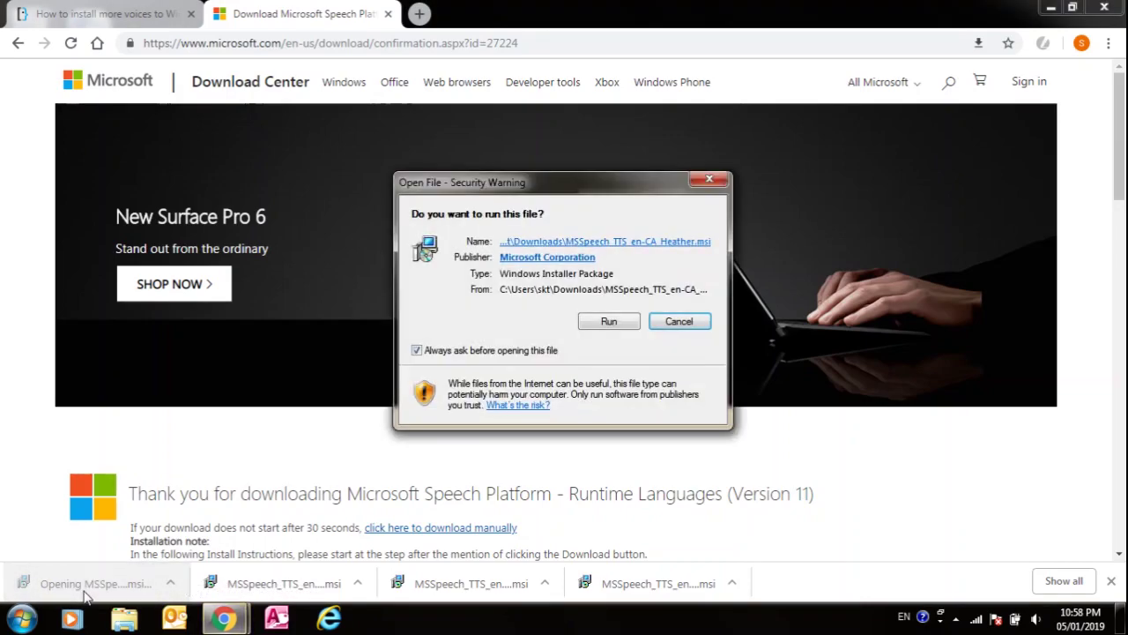
click(623, 322)
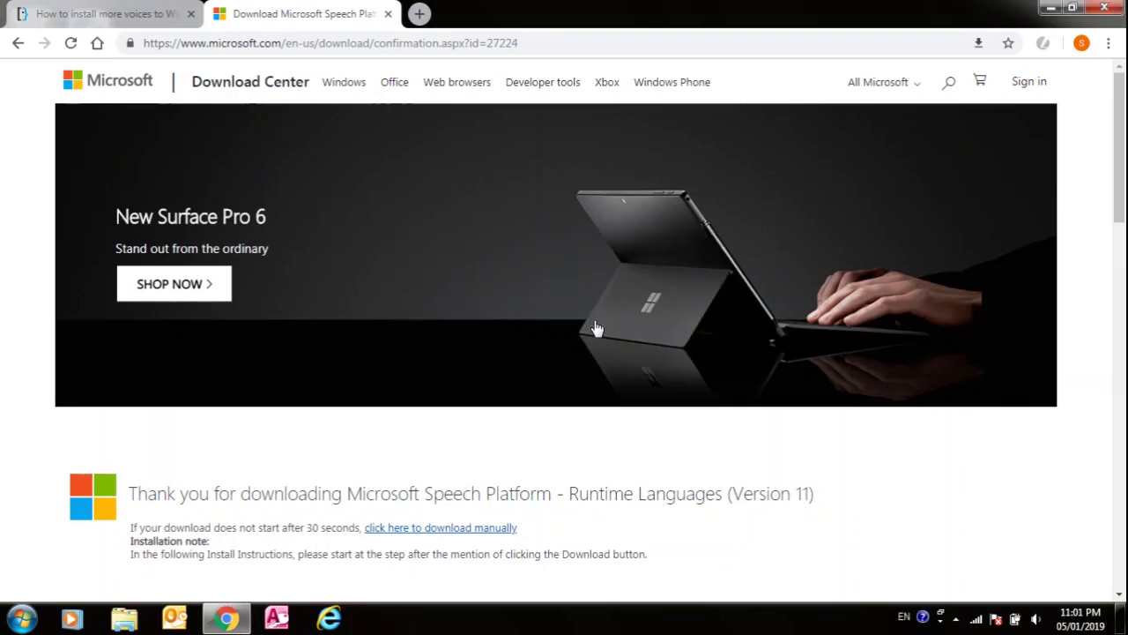
click(955, 619)
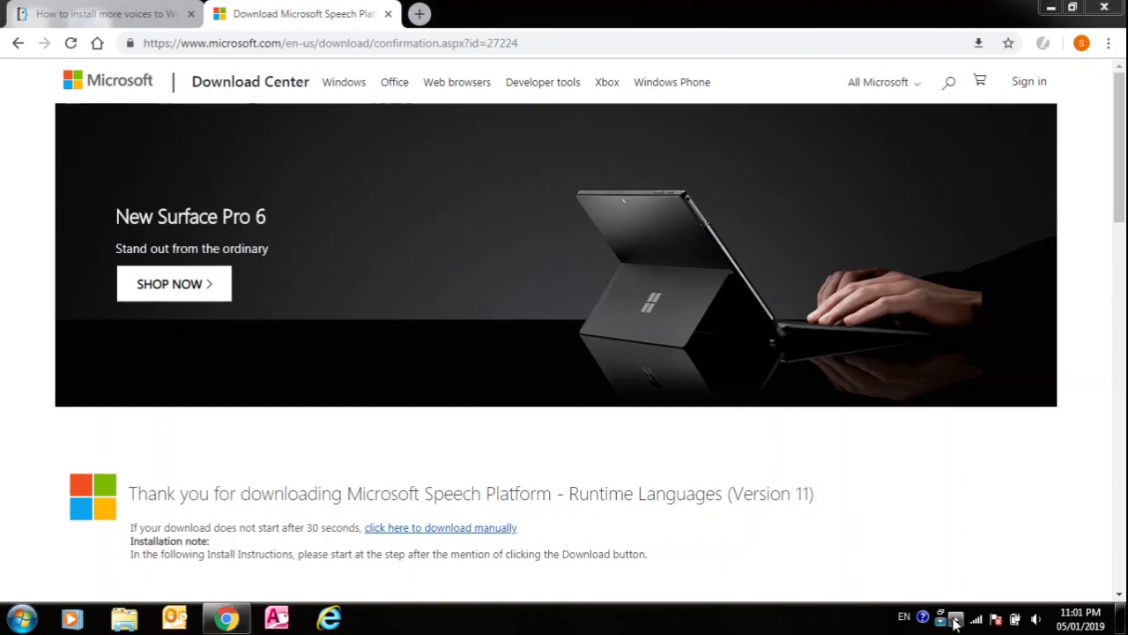
click(869, 576)
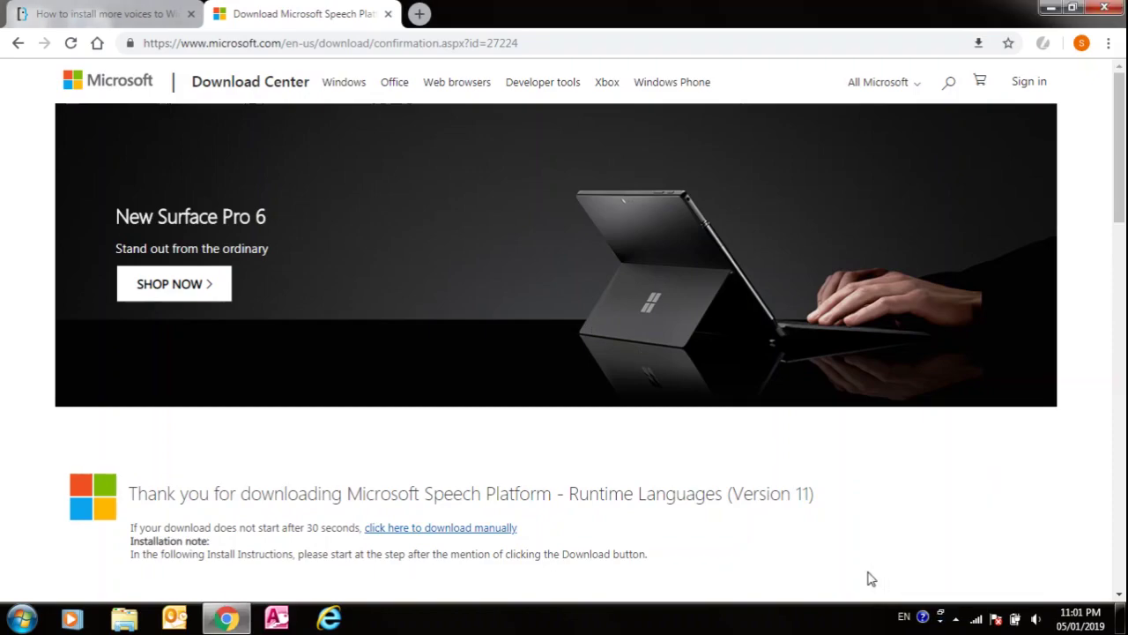
Open the Registry Editor (regedit) and expand the HKEY_LOCAL_MACHINE\SOFTWARE branch
click(21, 618)
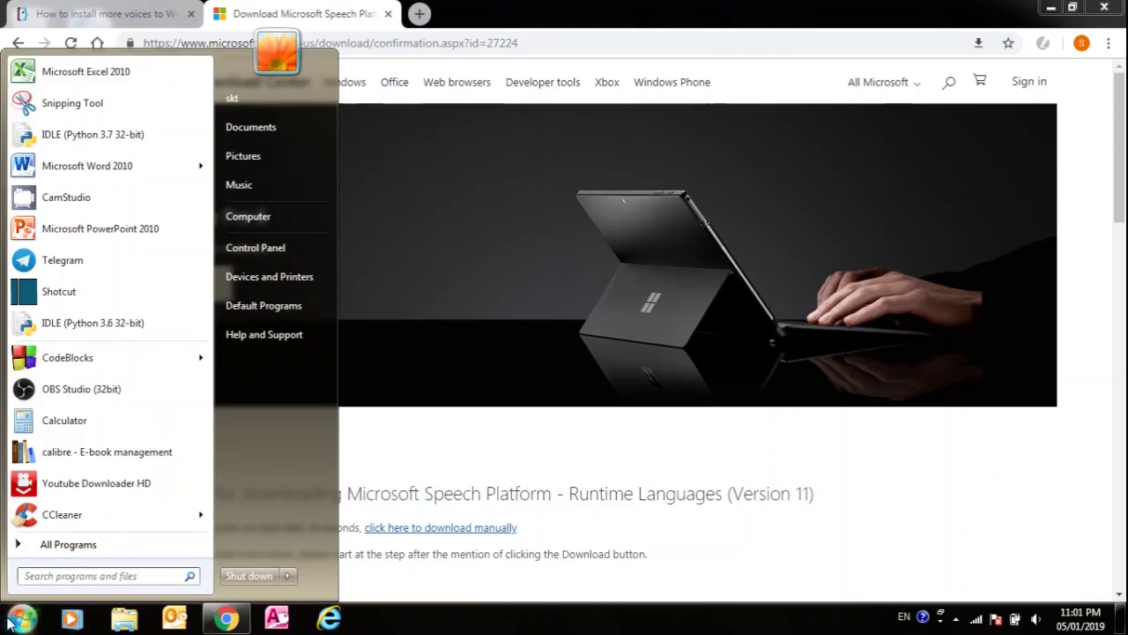
text(regedit)
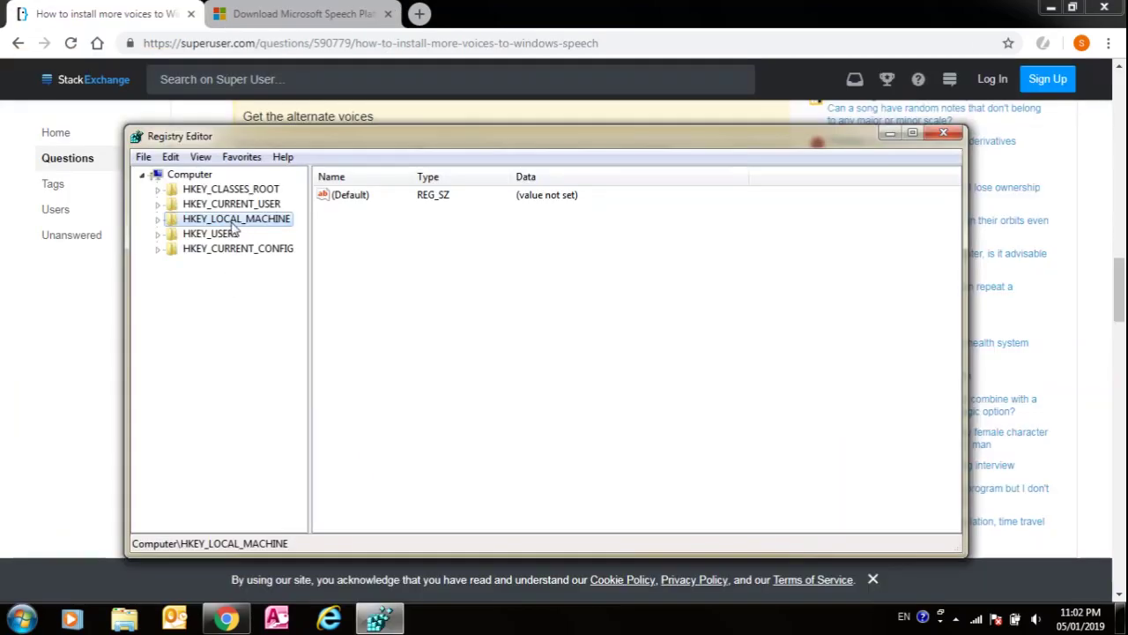
double_click(233, 221)
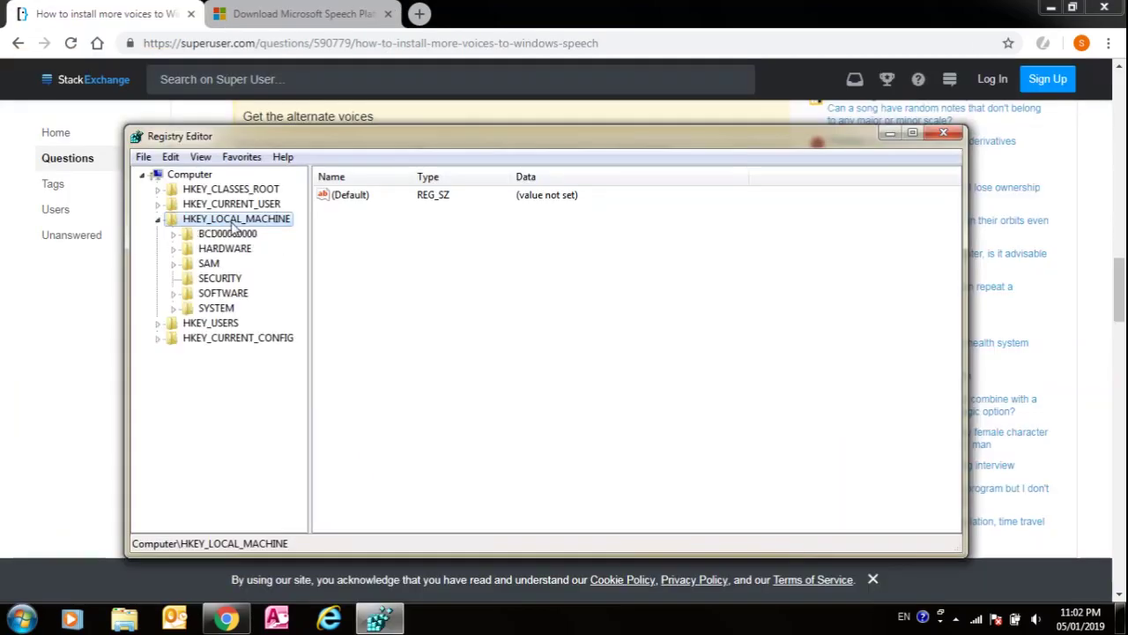
double_click(224, 296)
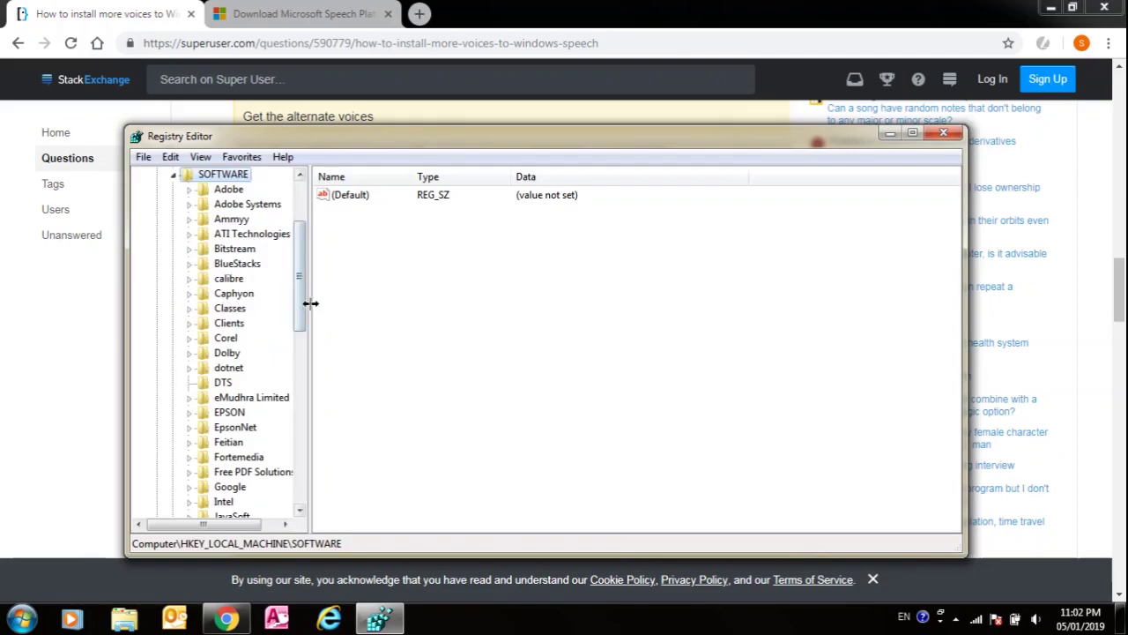
Find the Microsoft key under HKEY_LOCAL_MACHINE\SOFTWARE and expand it
drag(307, 312, 299, 482)
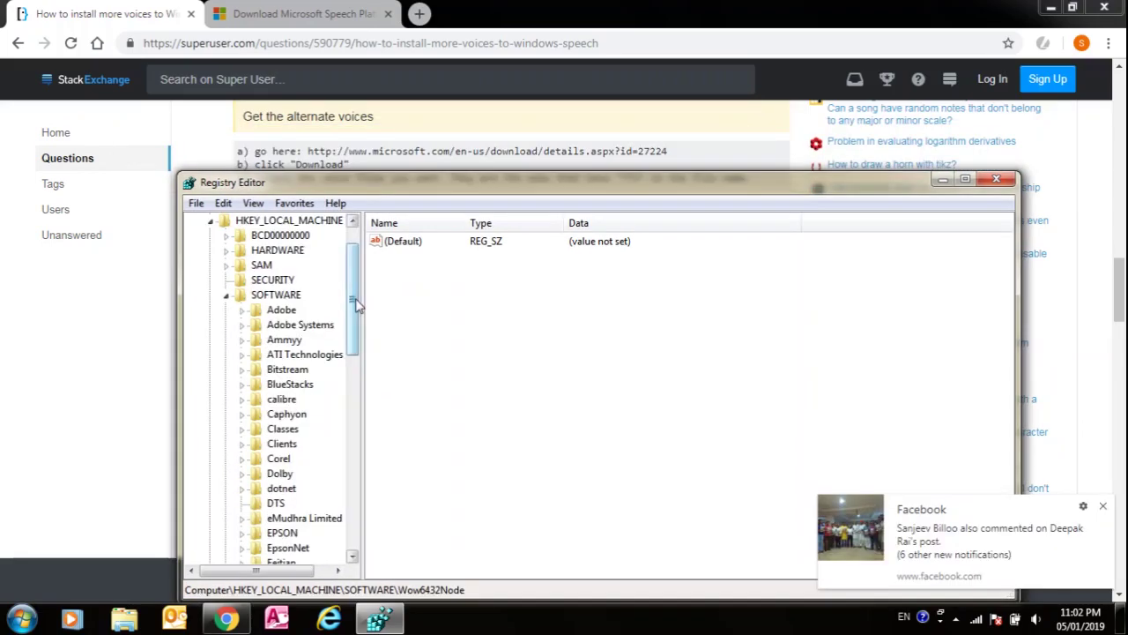
drag(355, 308, 365, 323)
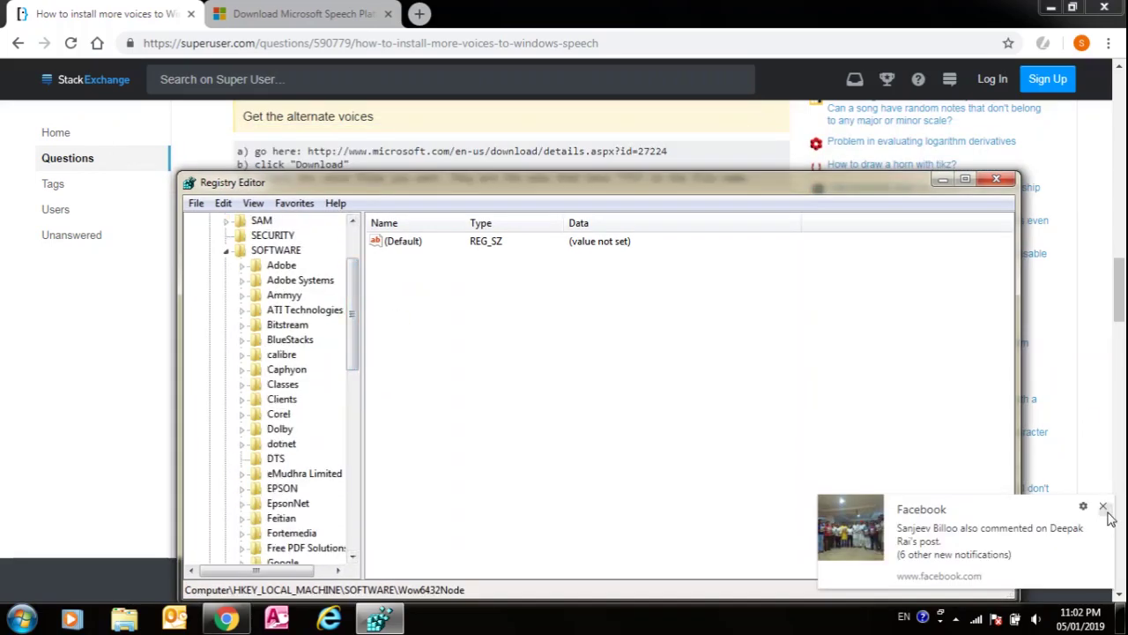
drag(351, 360, 354, 442)
click(317, 445)
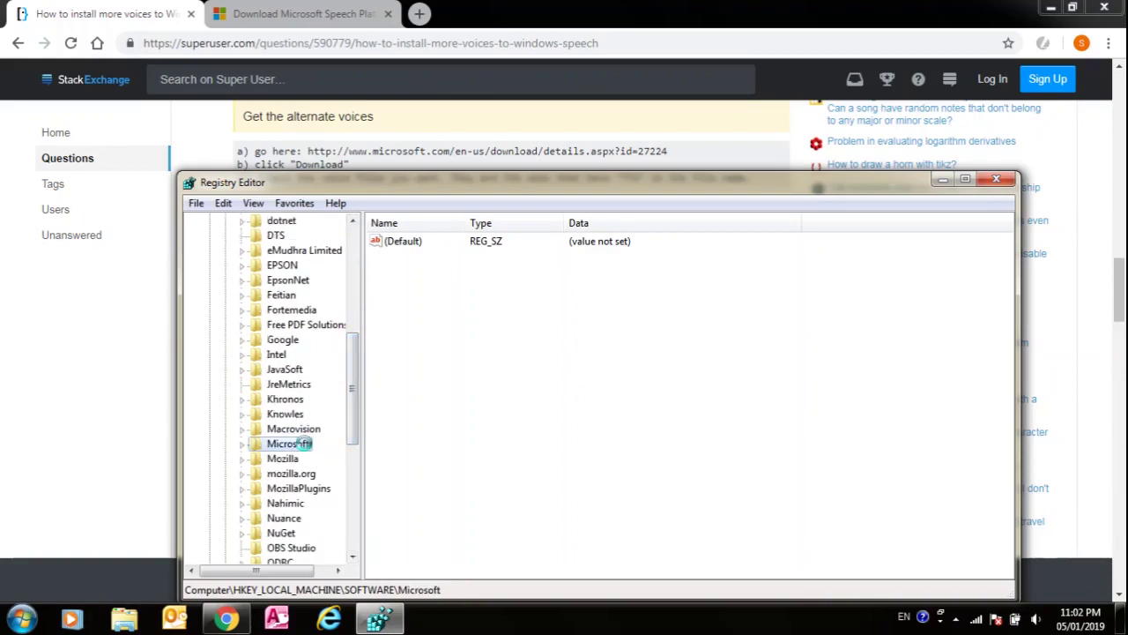
double_click(306, 446)
Expand the Speech Server\v11.0\Voices branch under the Microsoft key
drag(353, 287, 357, 460)
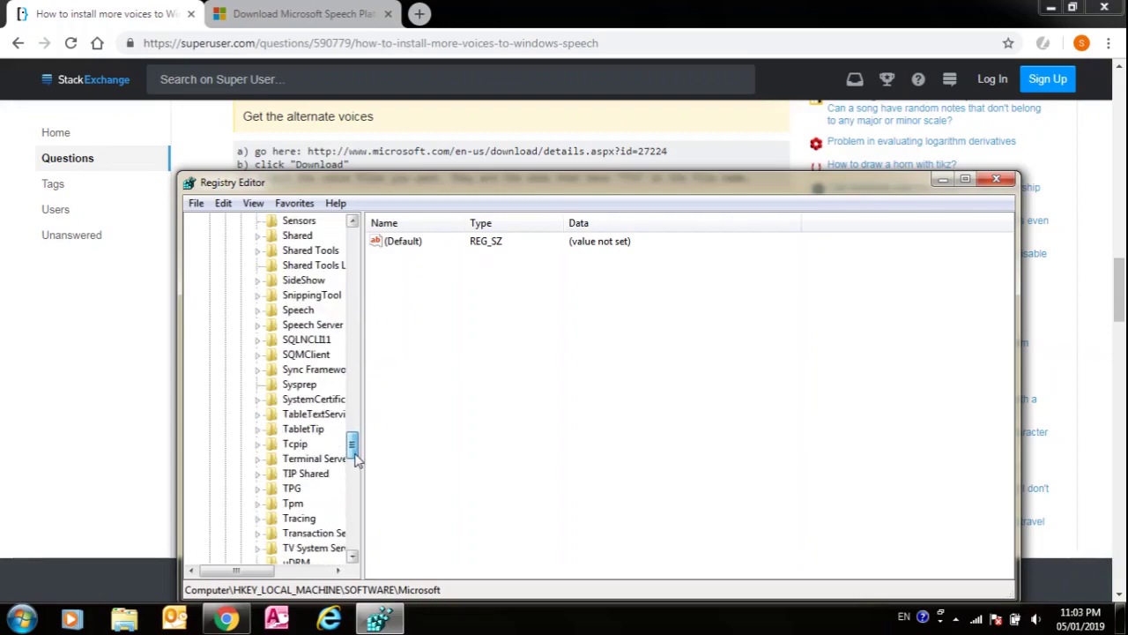
double_click(304, 326)
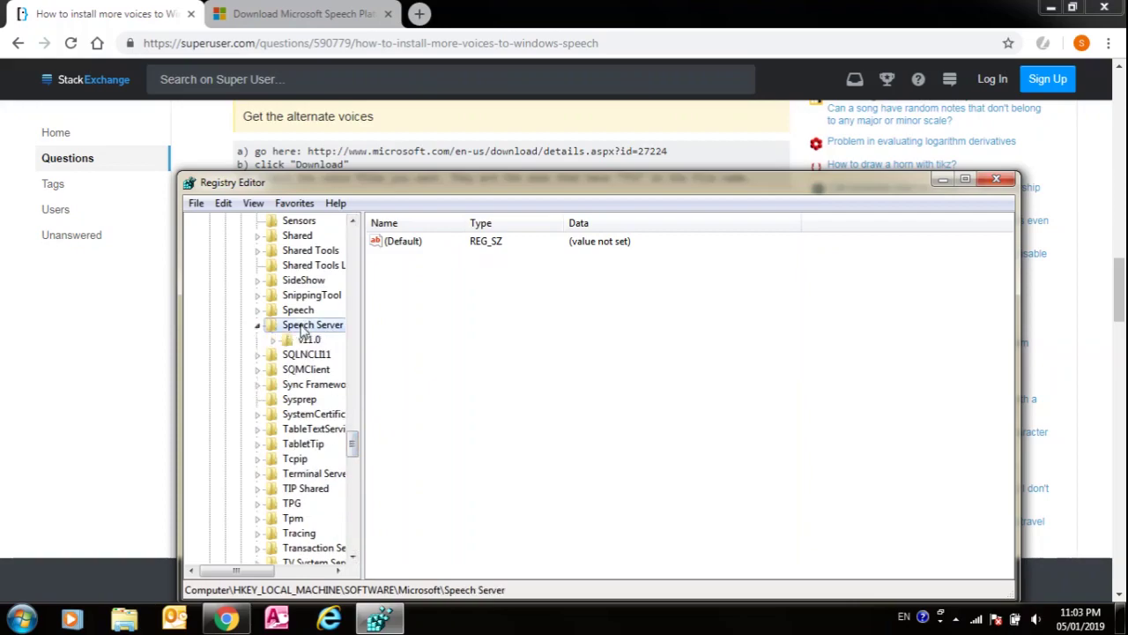
double_click(307, 340)
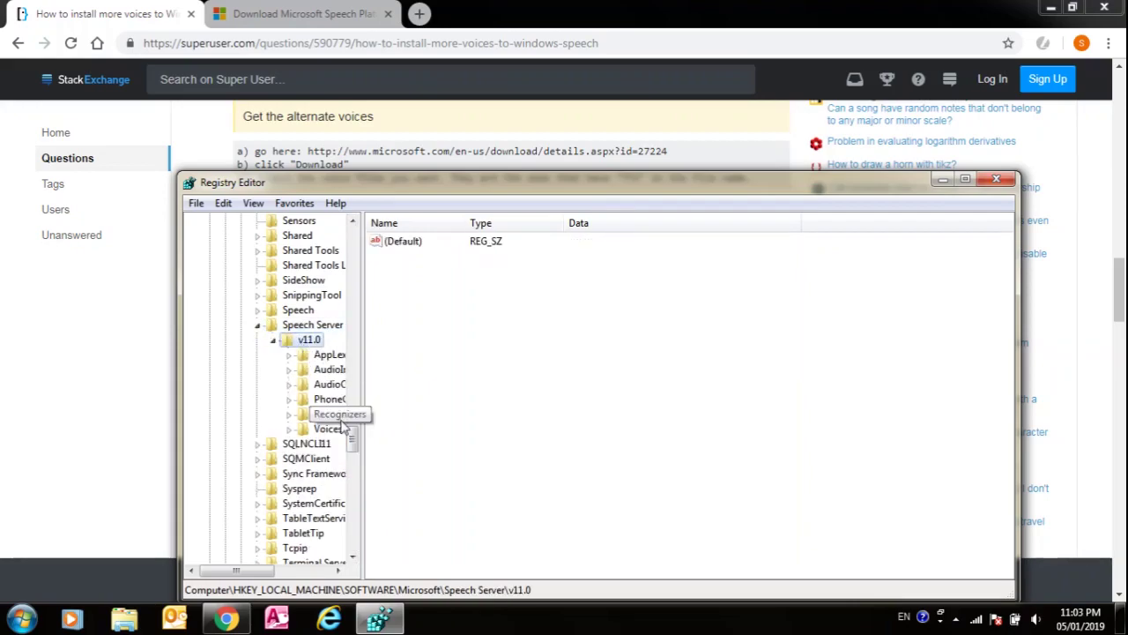
drag(262, 572, 301, 572)
click(263, 430)
double_click(267, 431)
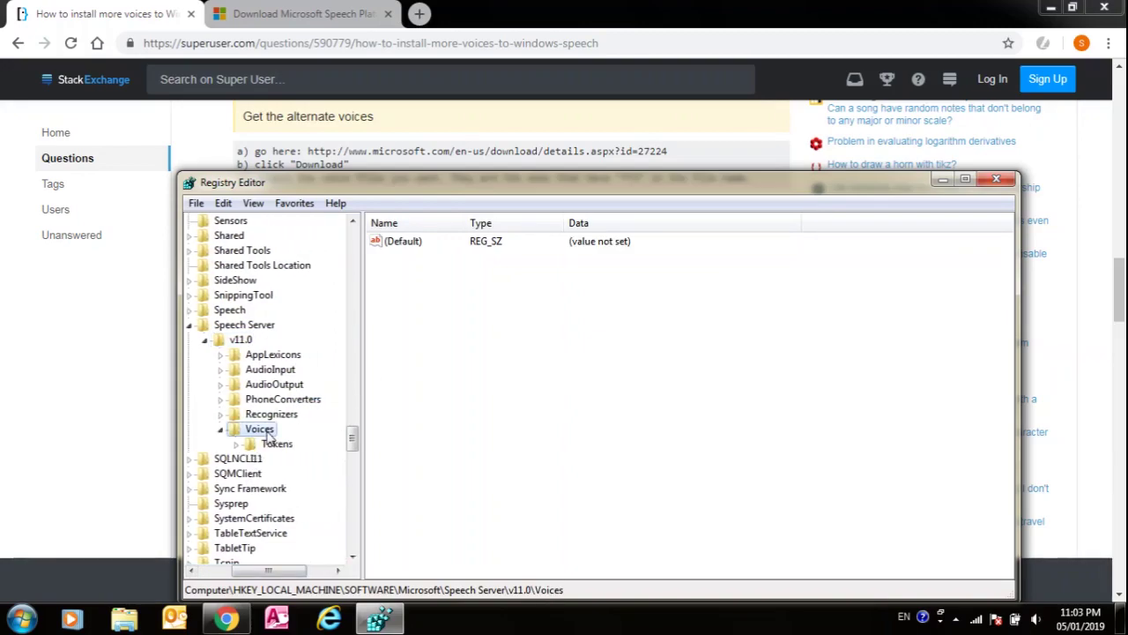
Export the Tokens key under Voices to the Desktop as voices1.reg
click(270, 447)
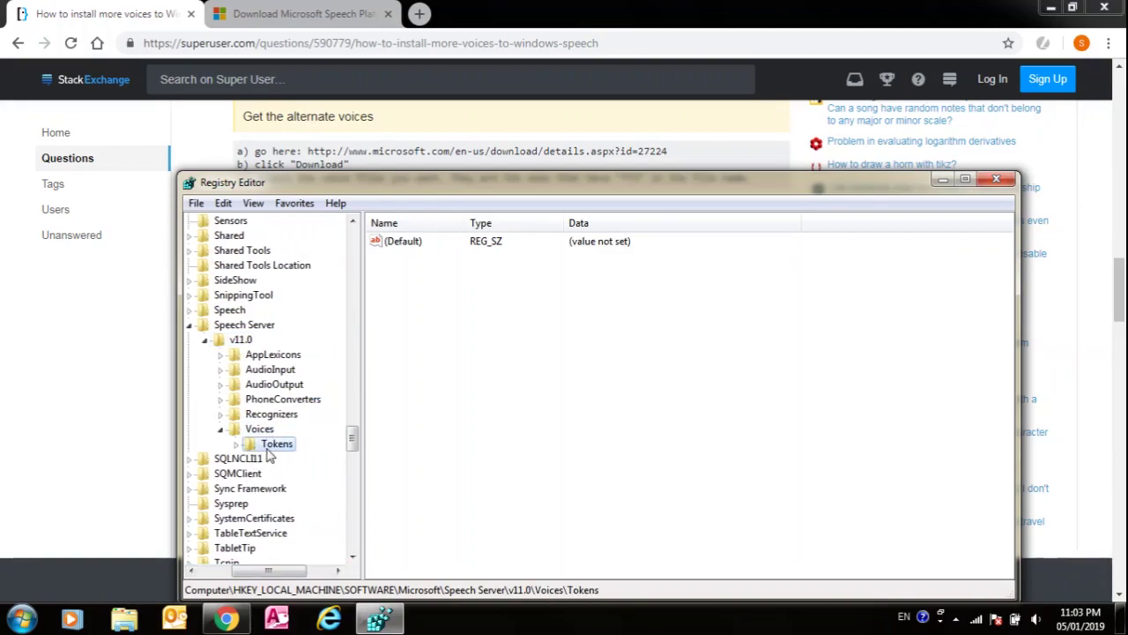
right_click(270, 454)
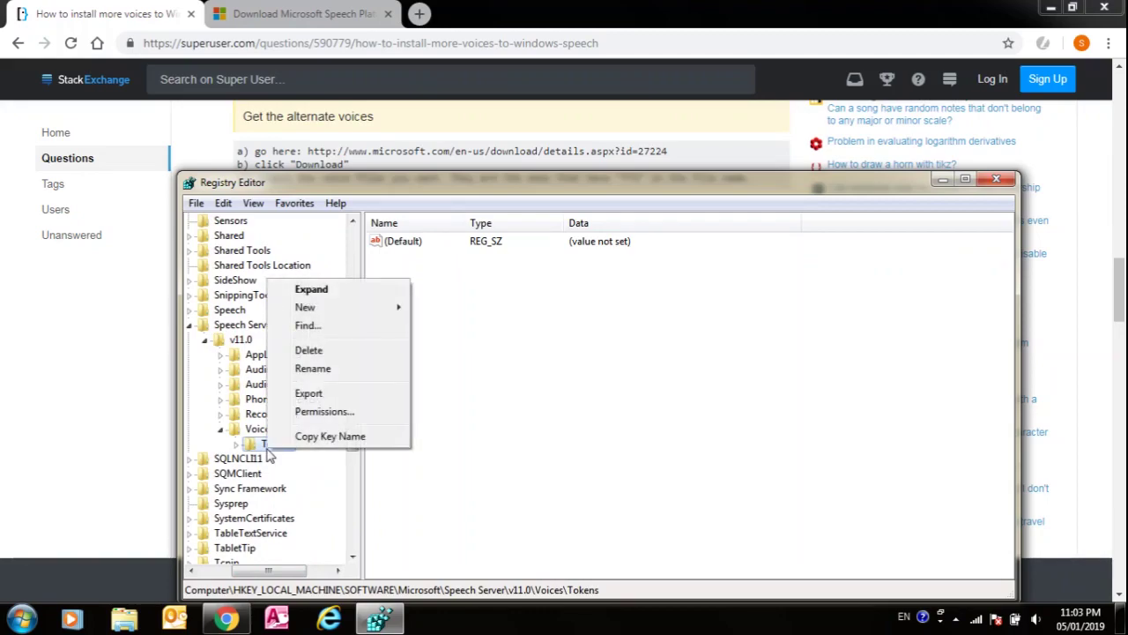
click(334, 399)
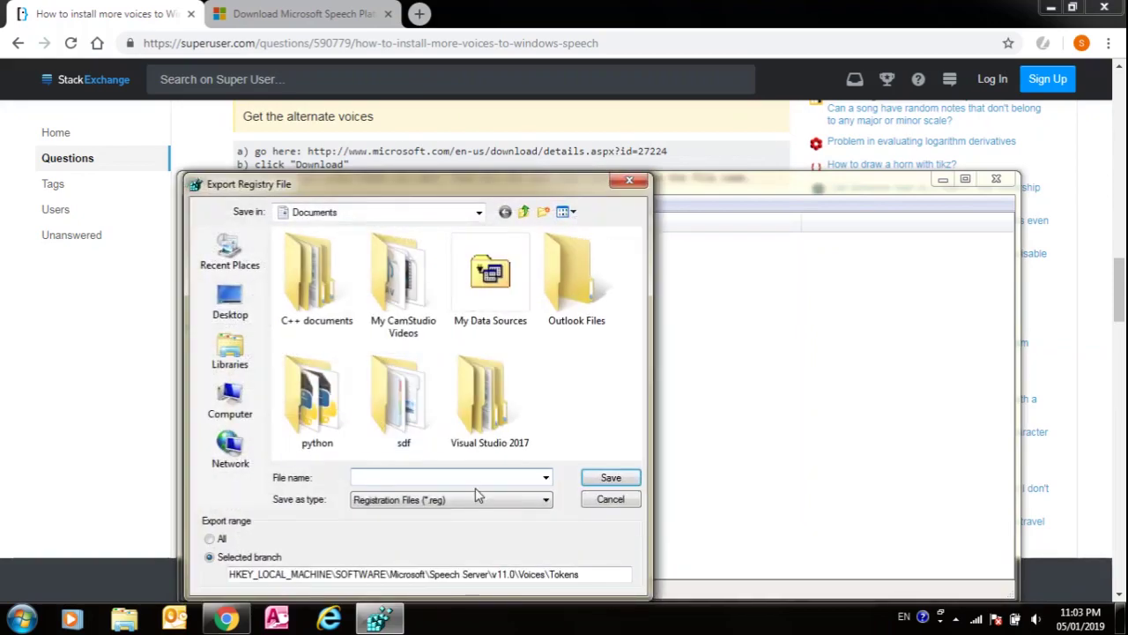
click(230, 301)
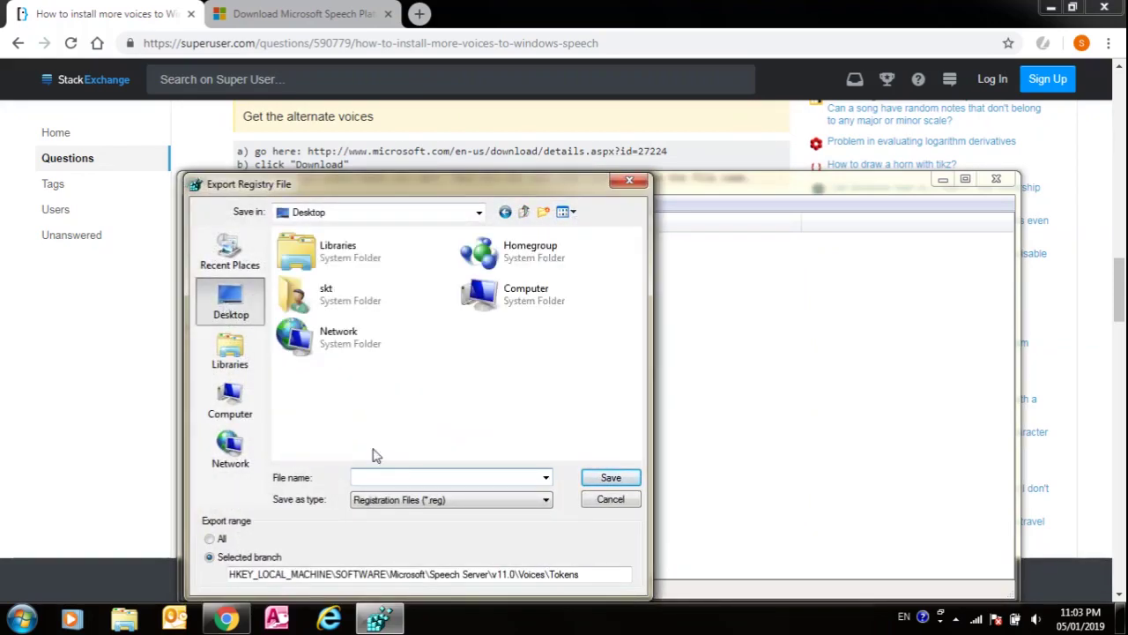
click(390, 482)
text(voices1.reg)
key(Return)
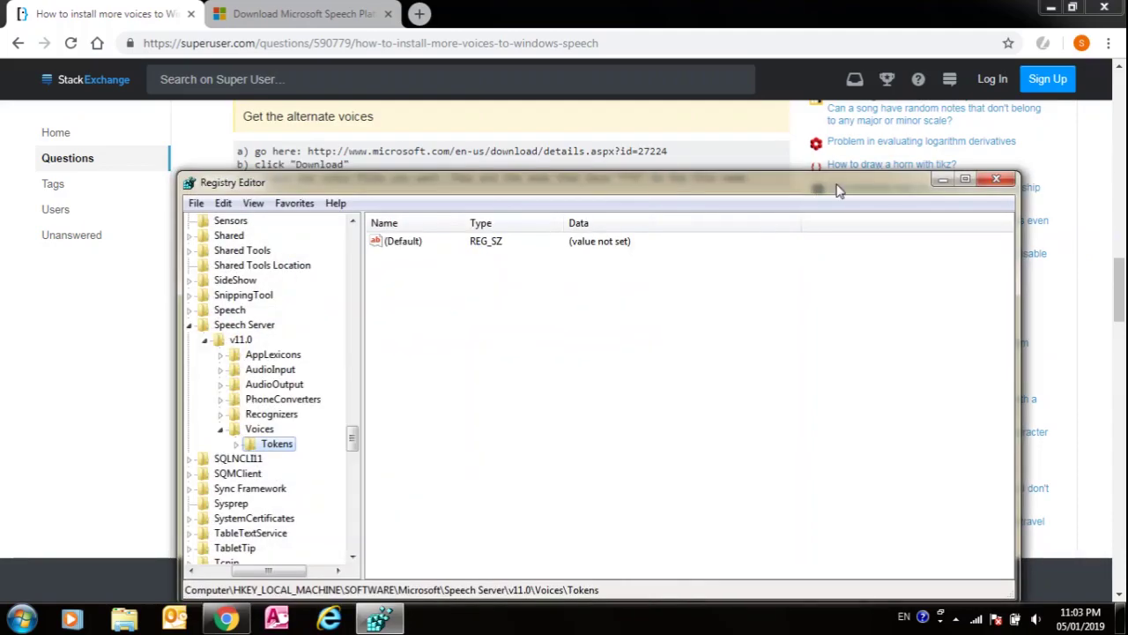
Minimize the open windows, open the desktop file voices1.reg with Notepad, and dismiss the Facebook notification
click(949, 184)
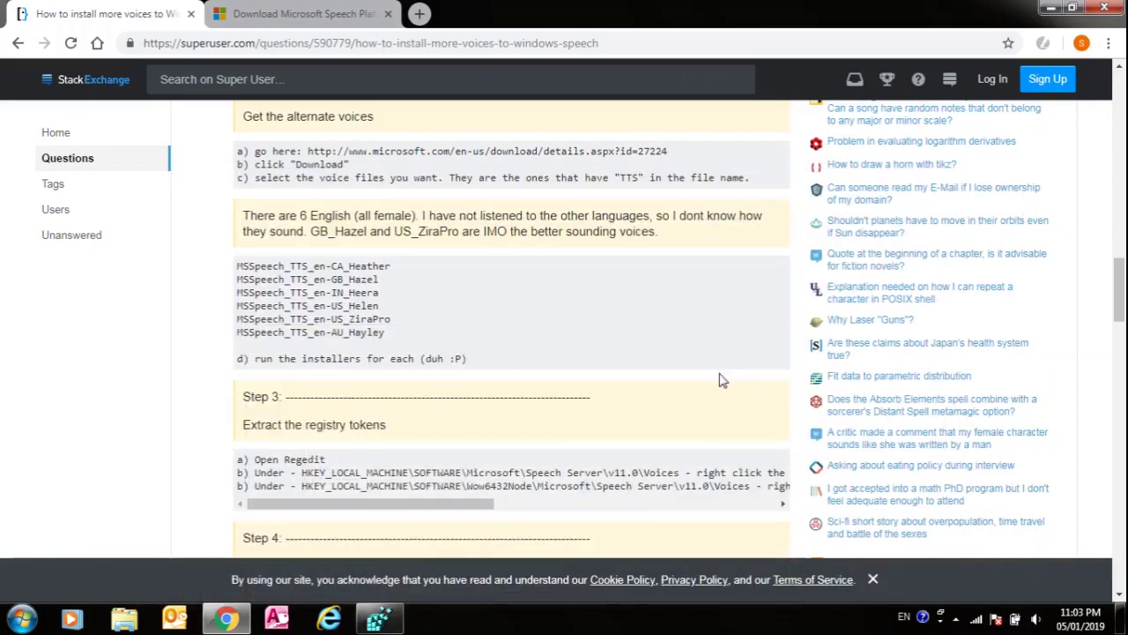
click(1050, 7)
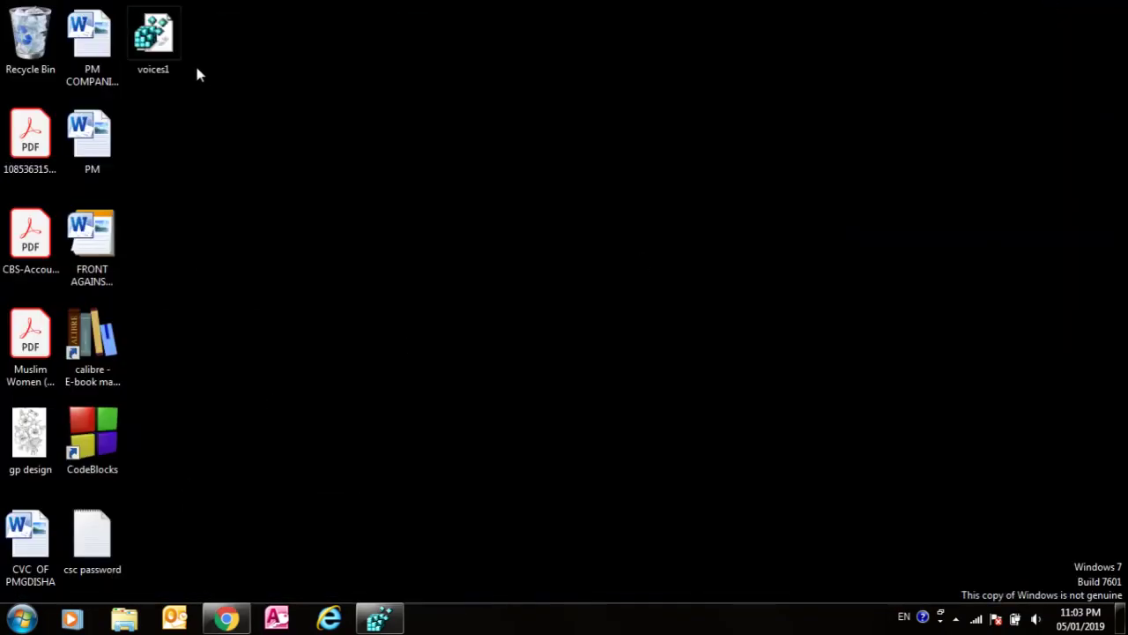
right_click(134, 59)
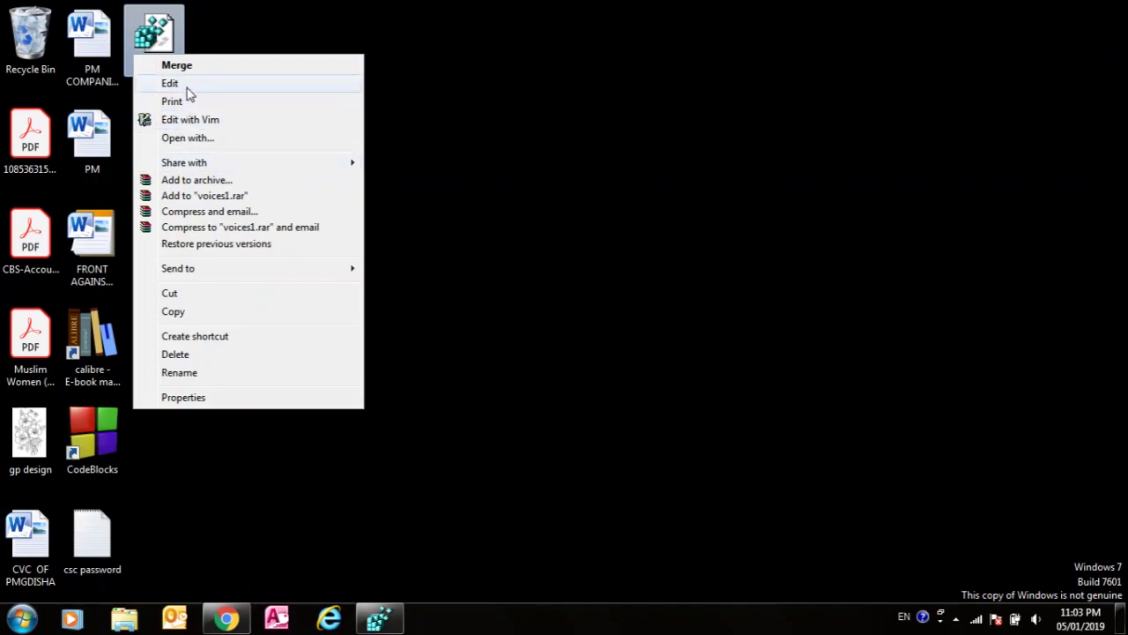
click(201, 141)
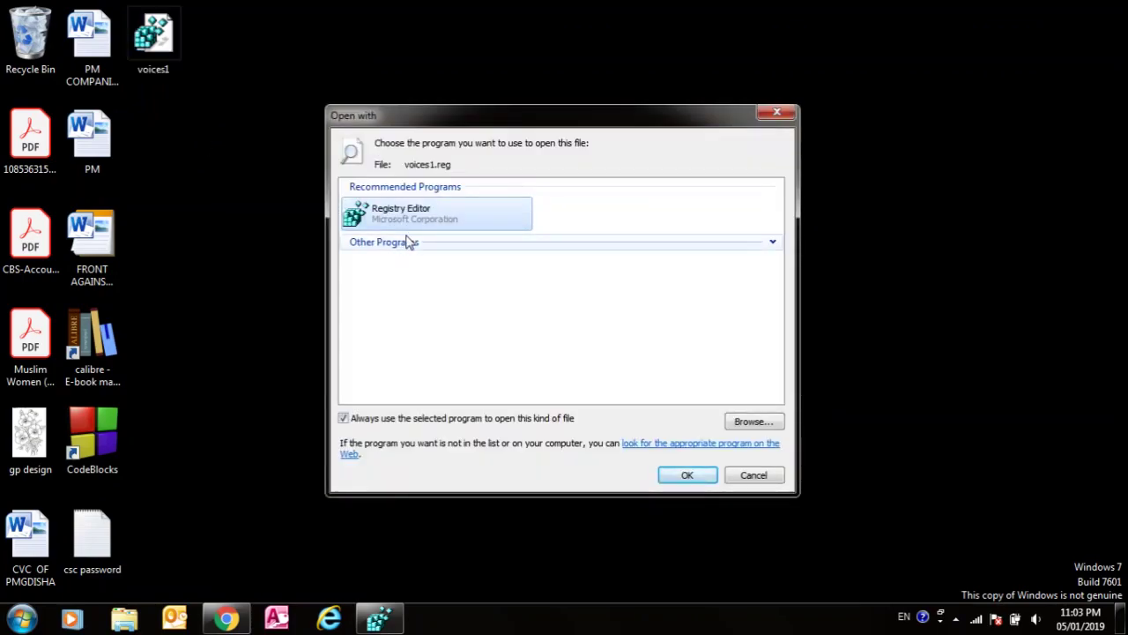
click(408, 242)
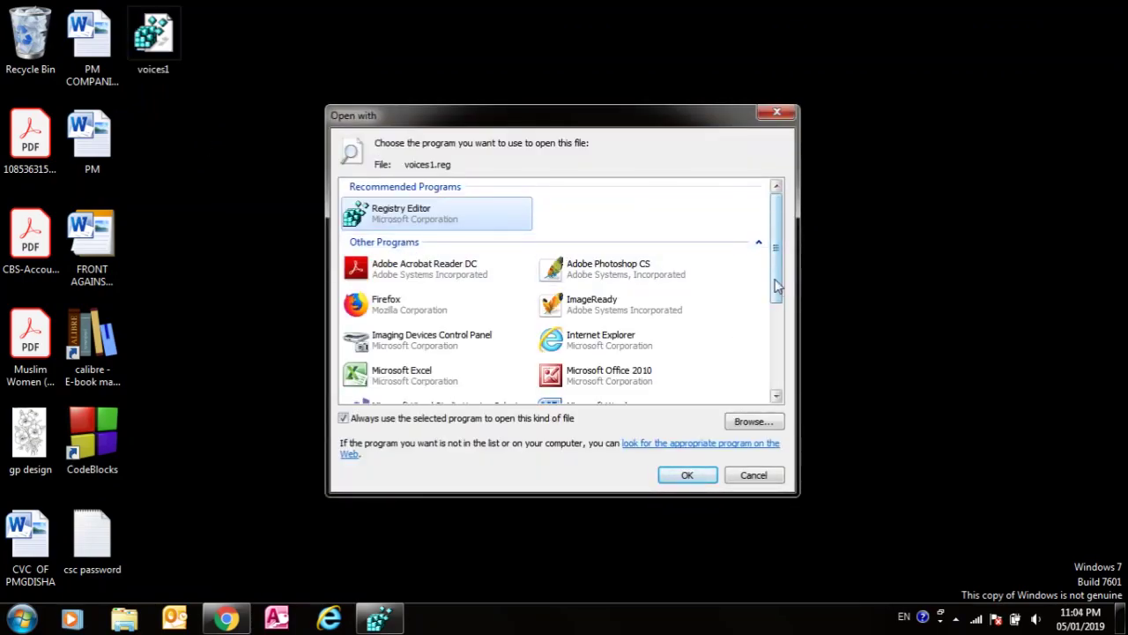
drag(775, 283, 775, 361)
double_click(396, 298)
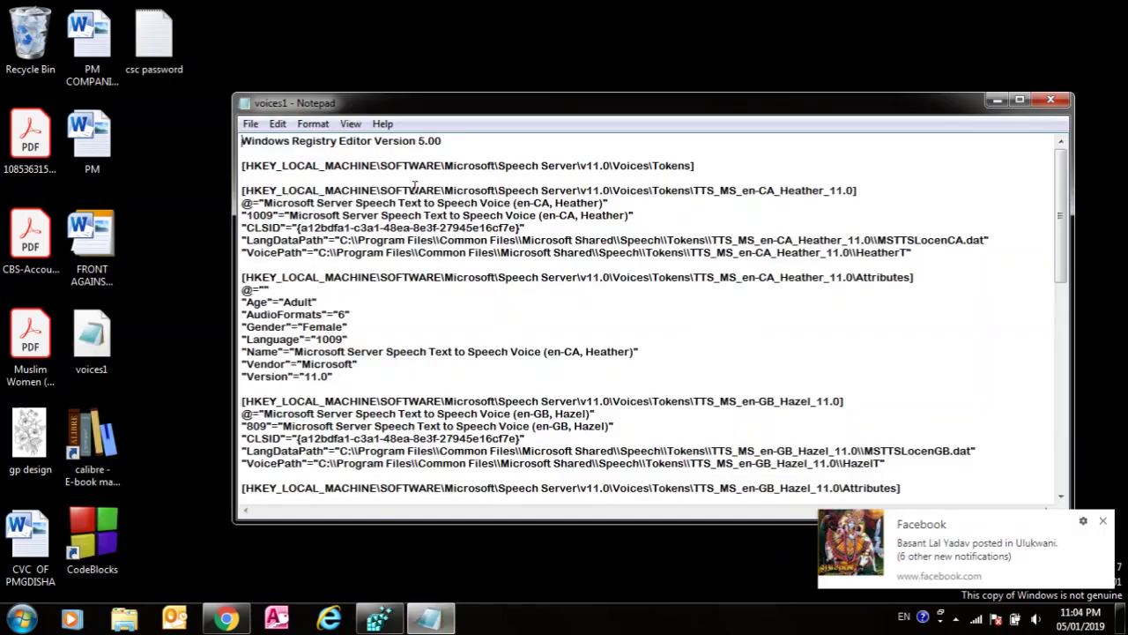
click(1103, 520)
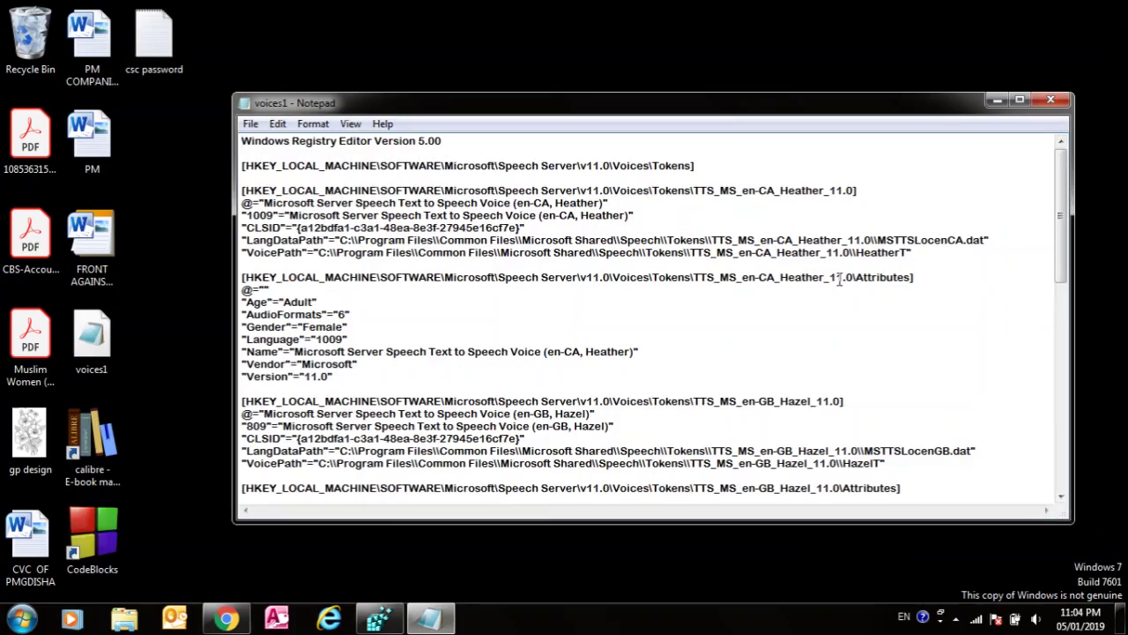
Open Replace for voices1 and search for \Speech Server\v11.0\, copied from Step 4 of the Super User guide
key(ctrl+h)
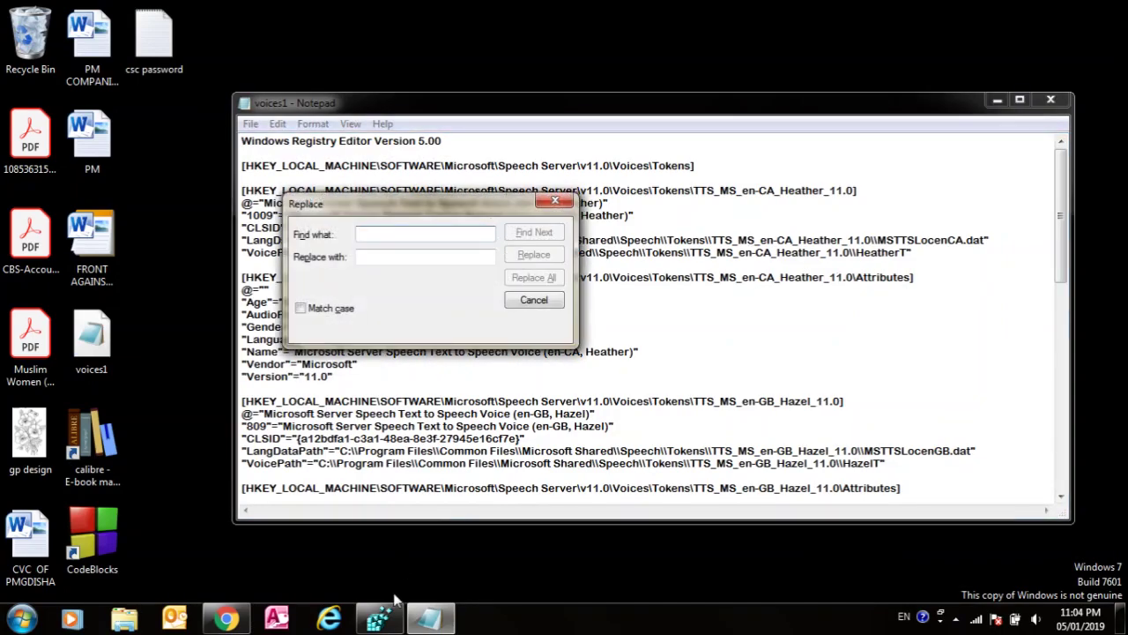
click(227, 617)
scroll(377, 385, down, 4)
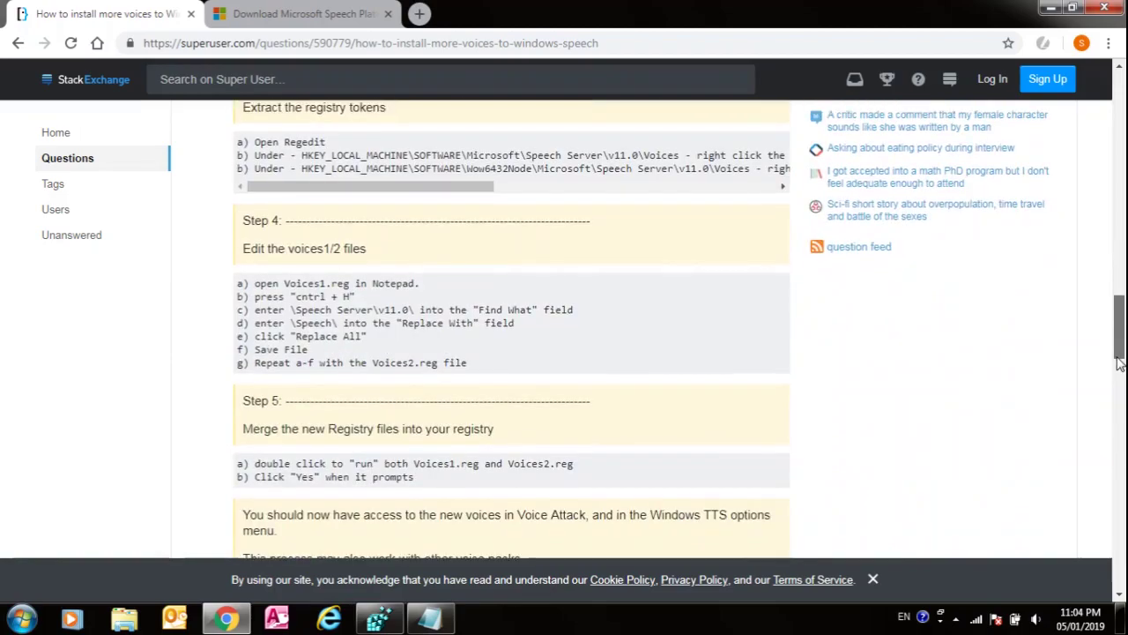
drag(296, 310, 419, 312)
click(297, 304)
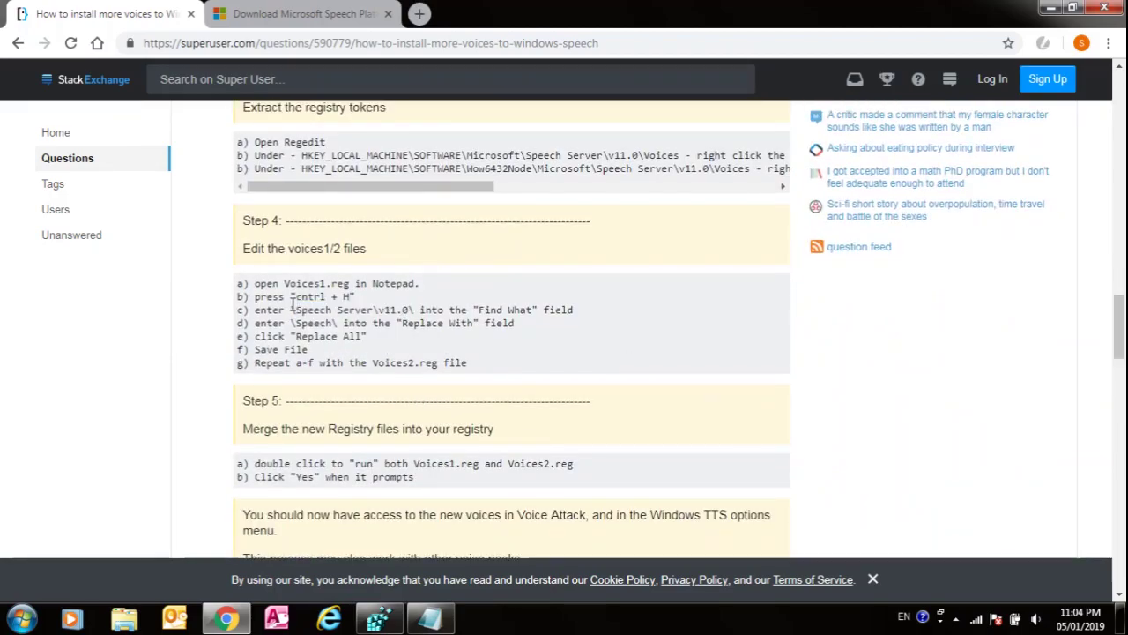
drag(291, 308, 414, 310)
key(ctrl+c)
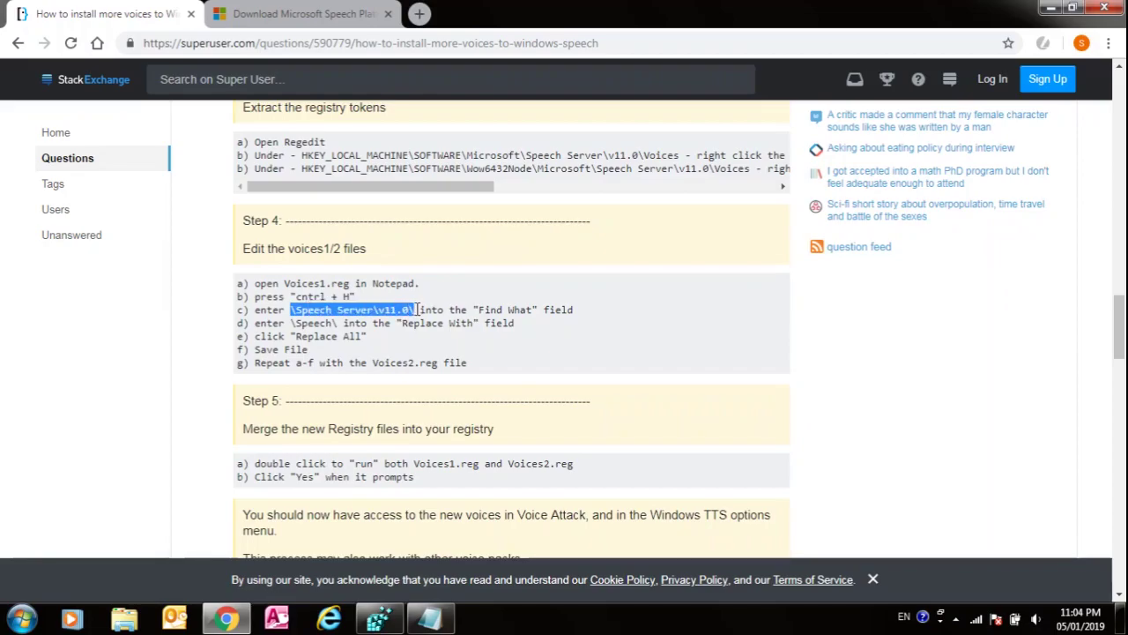
click(493, 390)
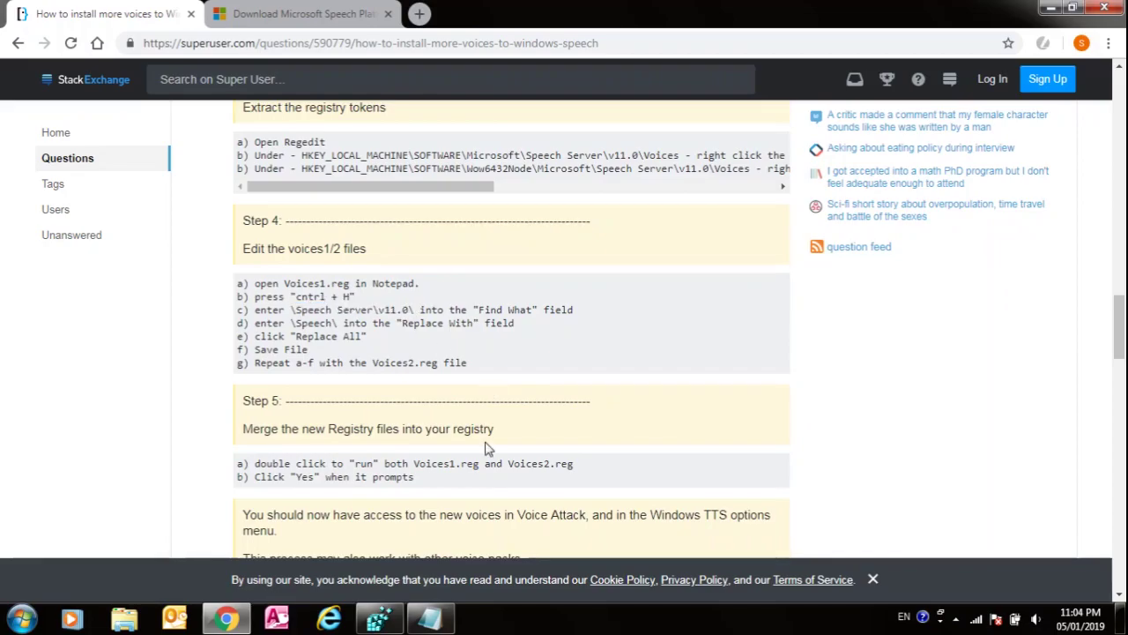
click(432, 622)
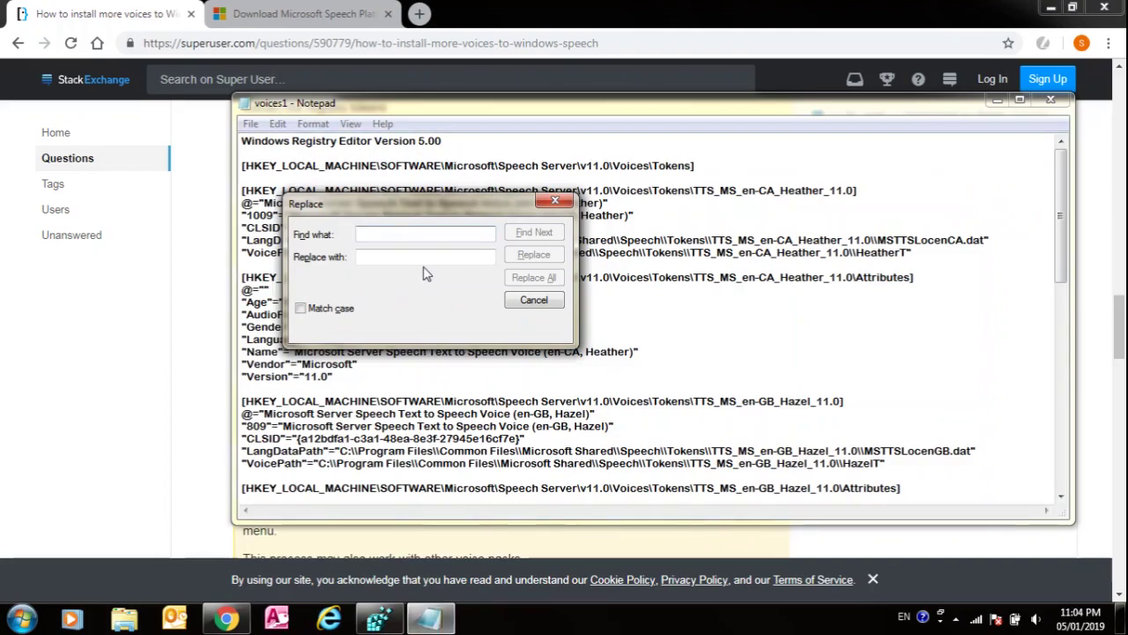
key(ctrl+v)
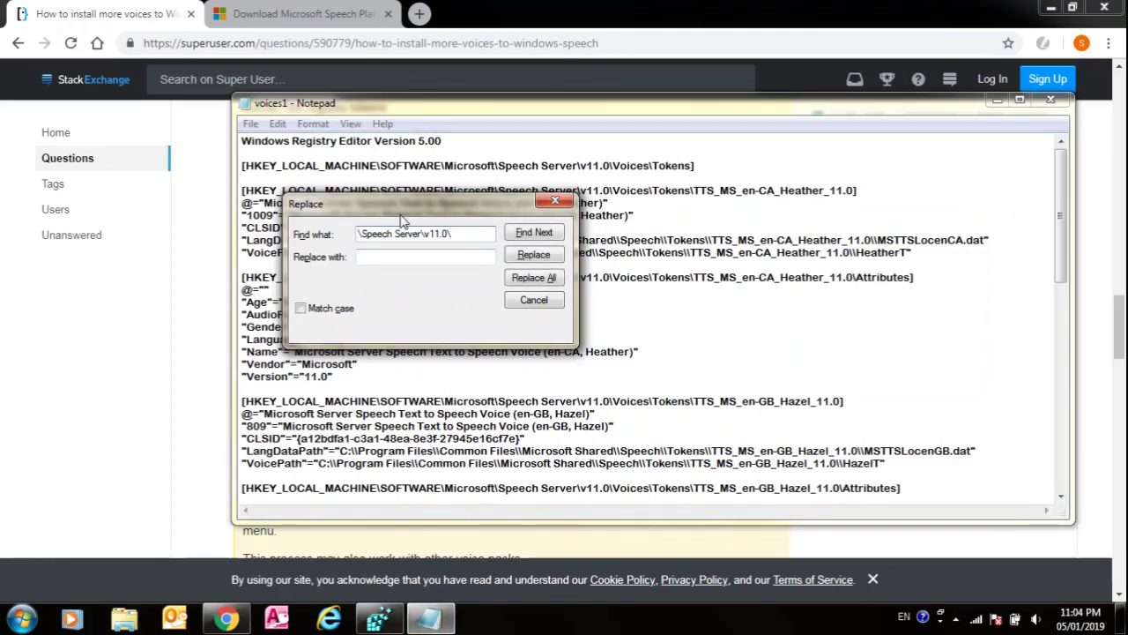
key(Return)
Copy \Speech\ from the guide and enter it as the replacement text for voices1 in Notepad
click(406, 256)
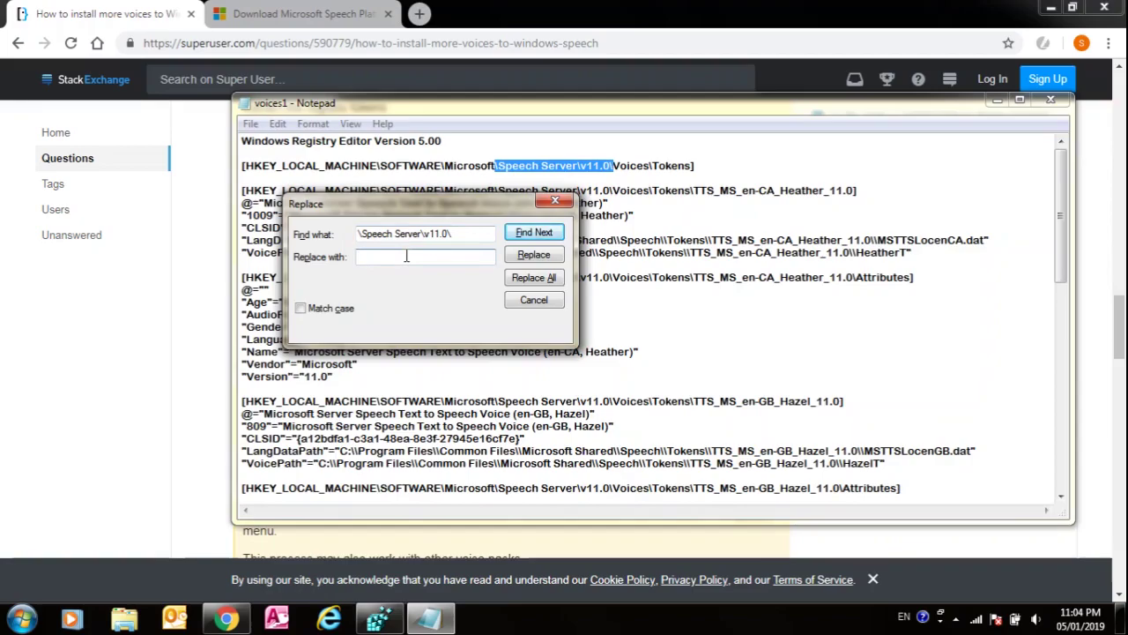
click(199, 388)
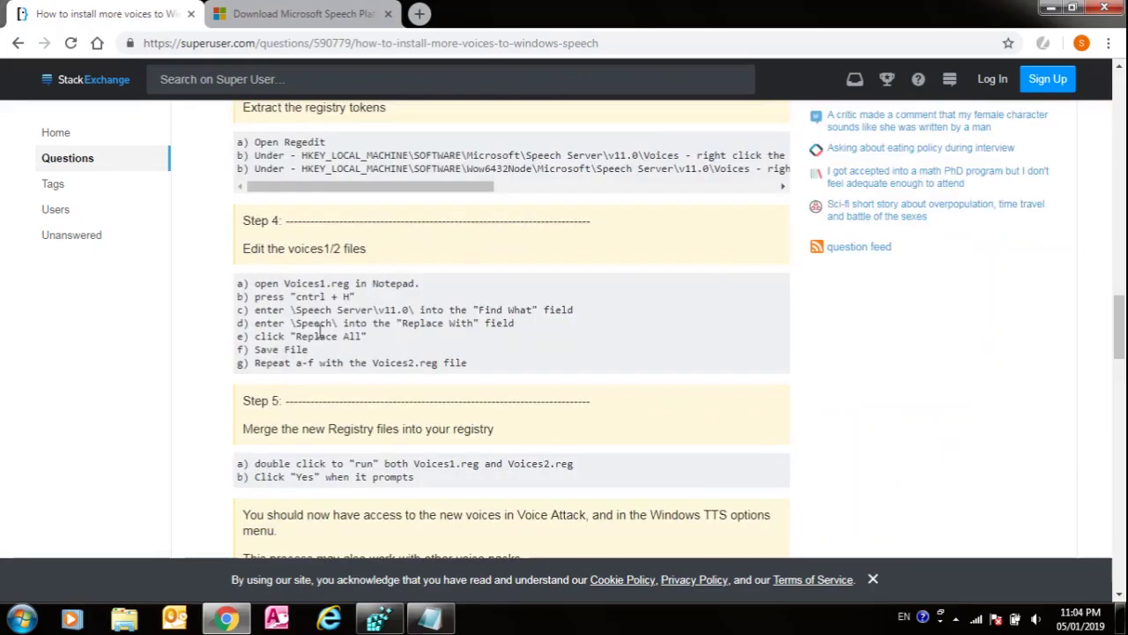
drag(293, 325, 342, 328)
key(ctrl+c)
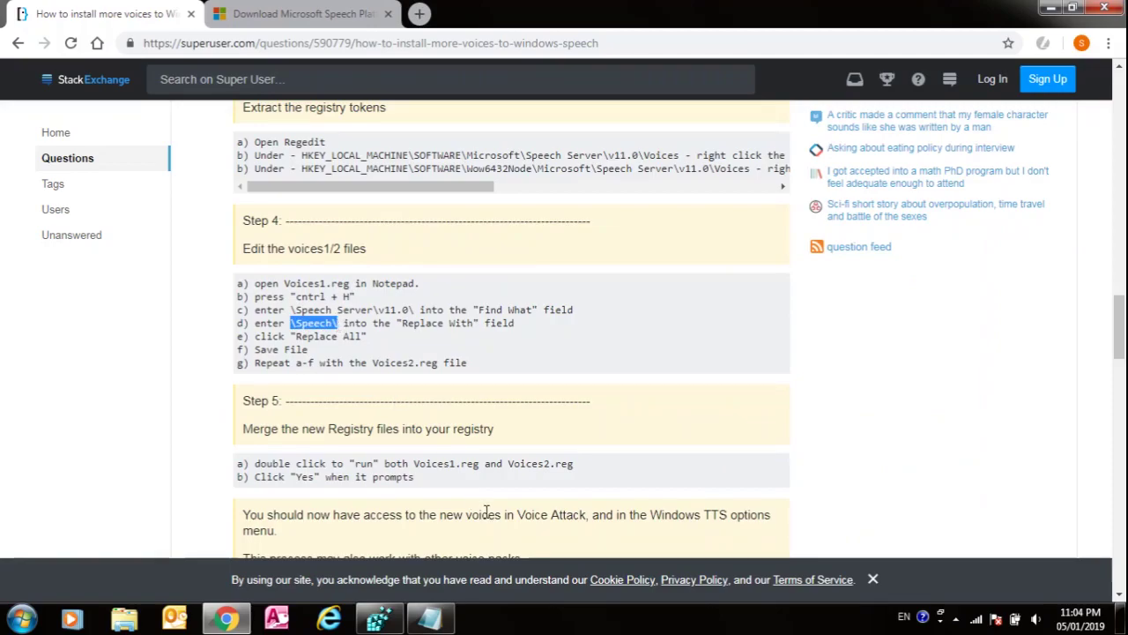
click(430, 619)
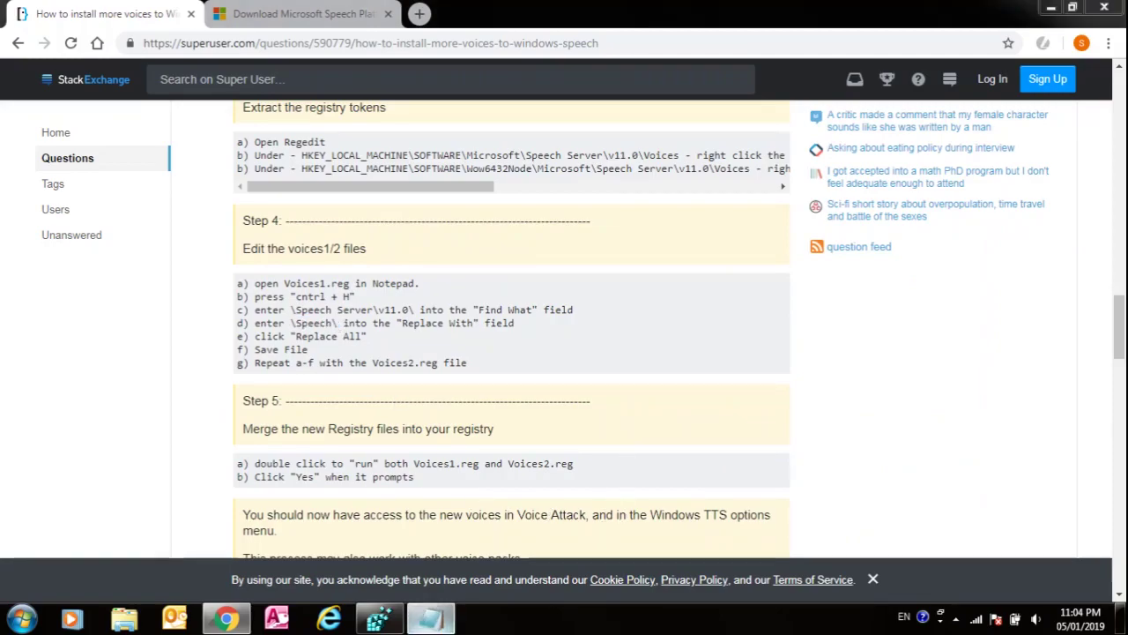
key(ctrl+v)
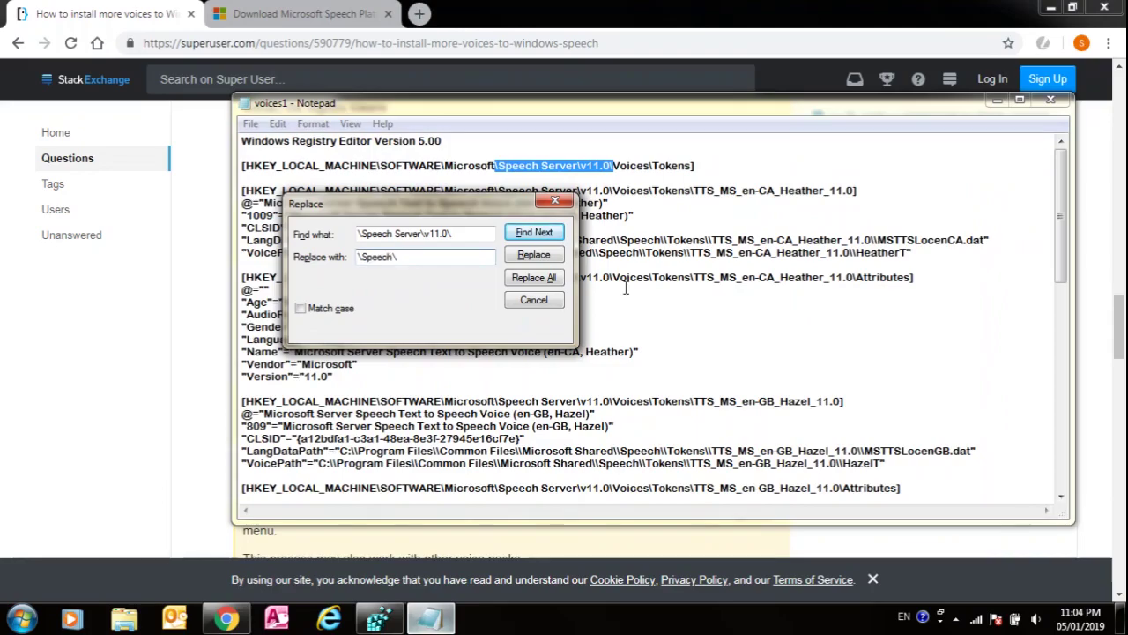
Replace every \Speech Server\v11.0\ in voices1 with \Speech\, and save and close the file
click(557, 279)
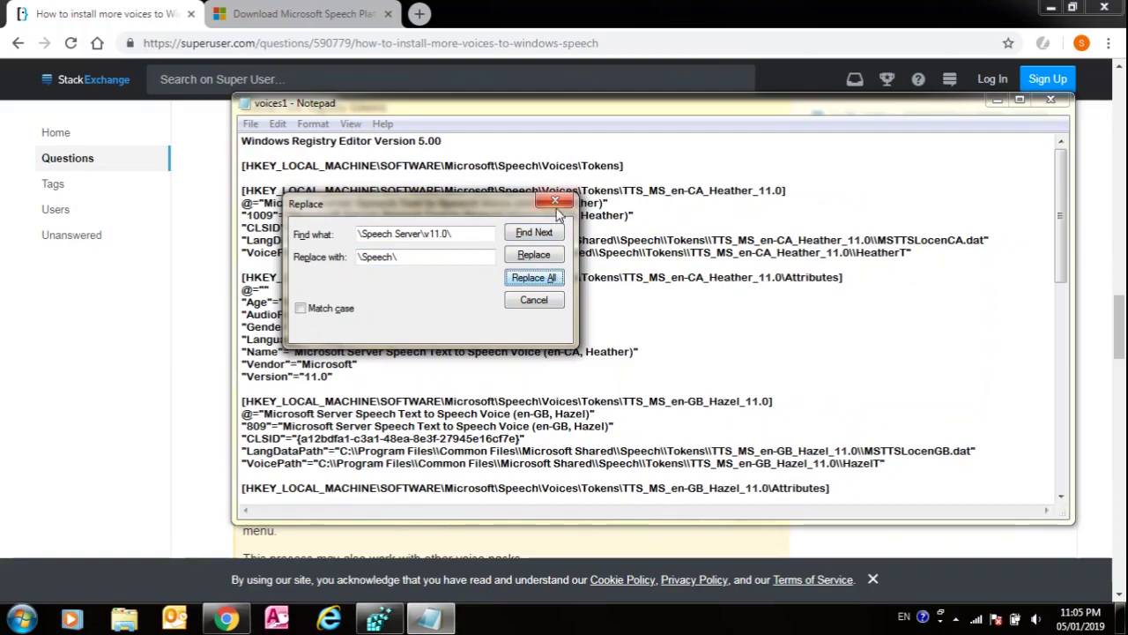
click(555, 201)
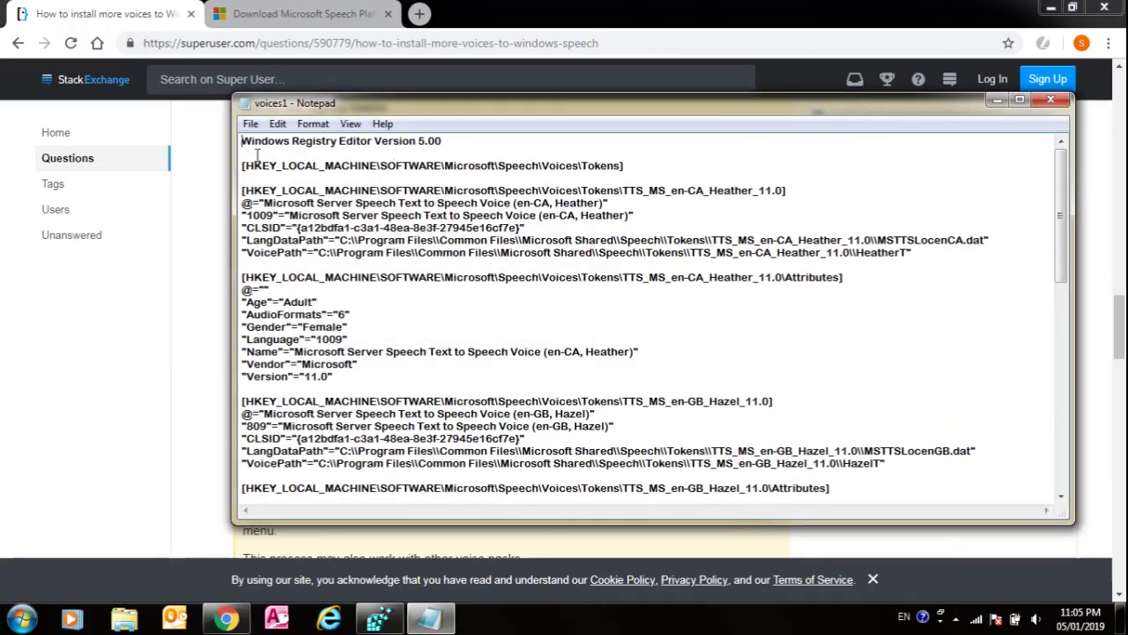
click(1048, 102)
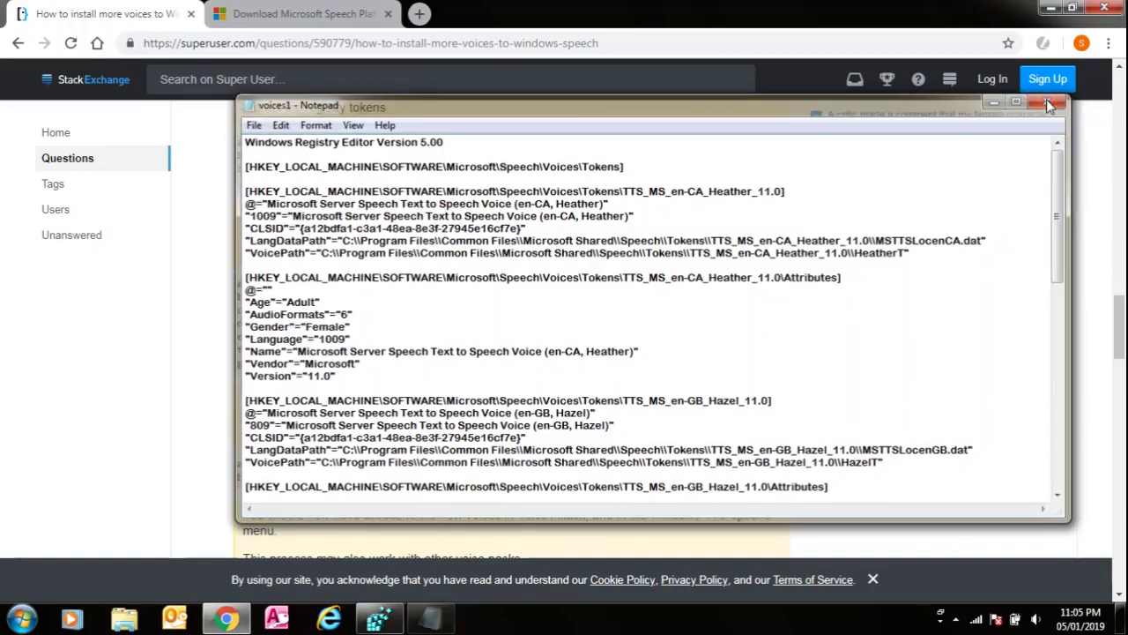
Merge the desktop file voices1.reg into the registry with Registry Editor
click(1048, 8)
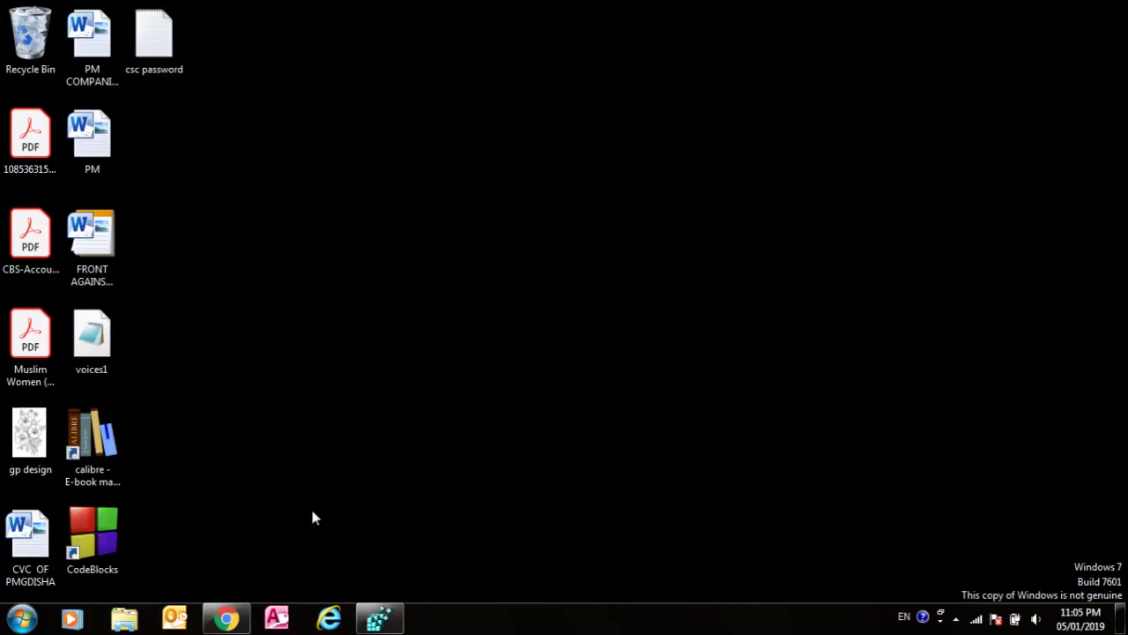
right_click(110, 378)
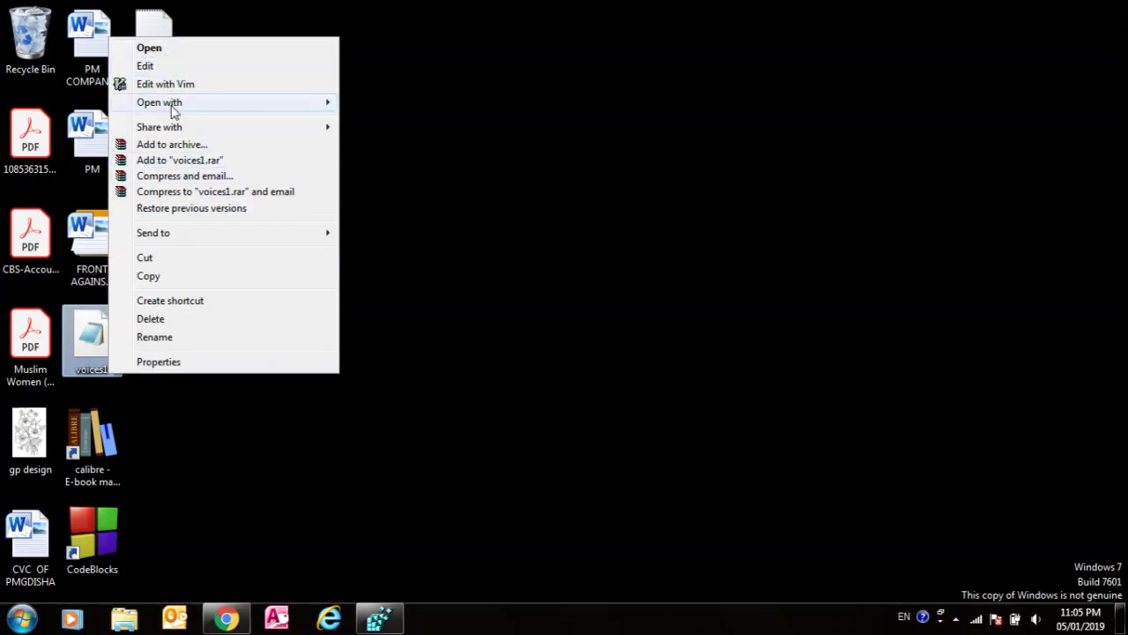
mouse_move(174, 109)
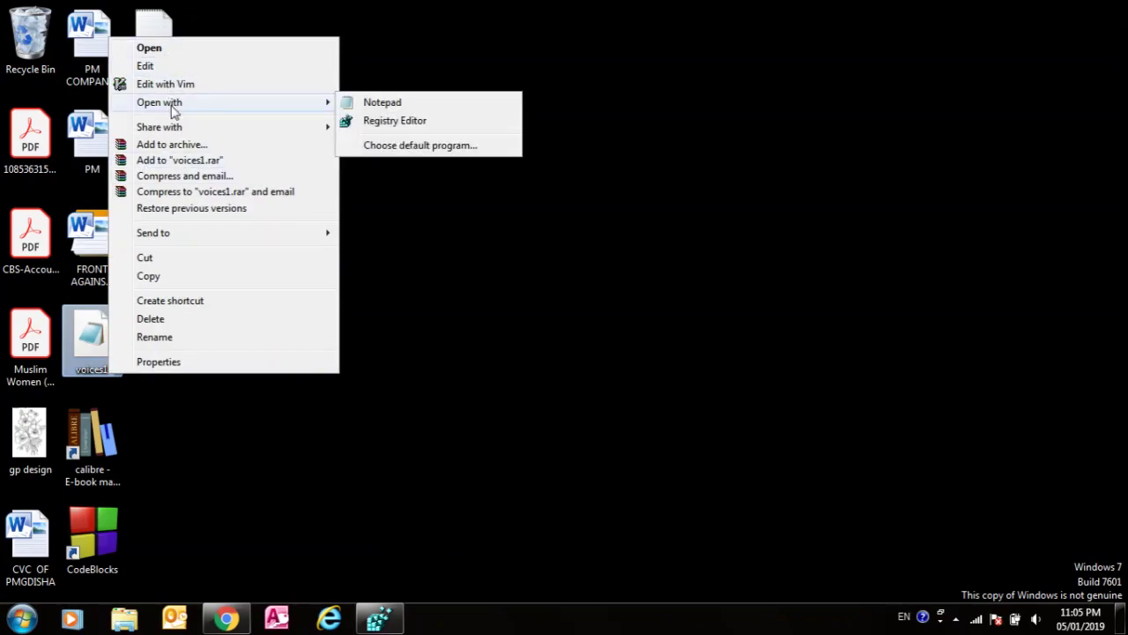
click(368, 123)
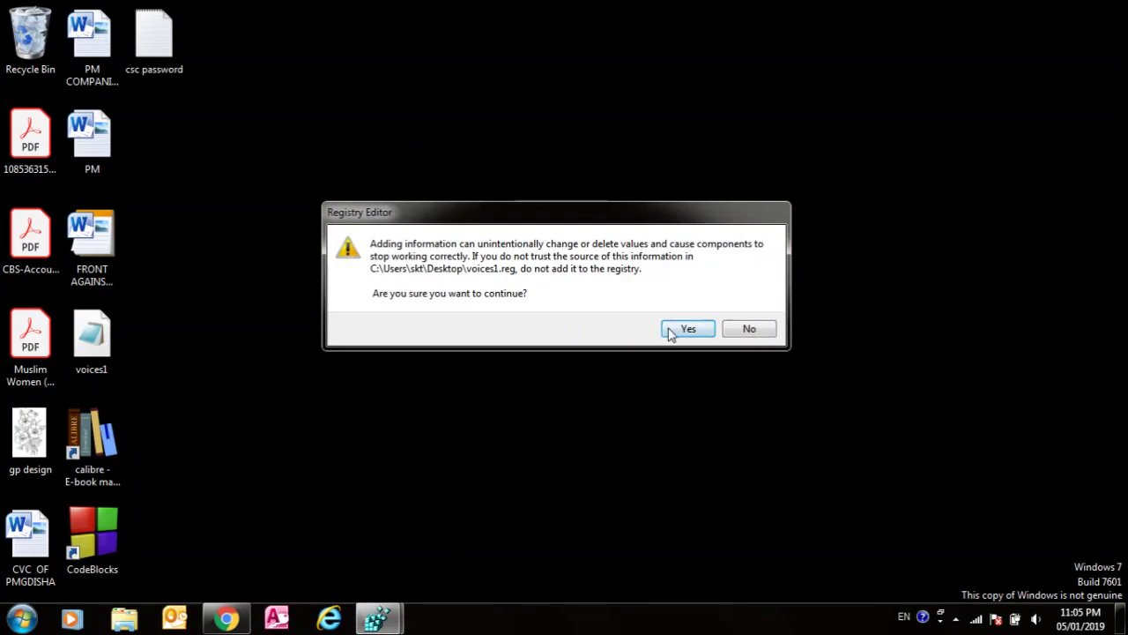
click(668, 330)
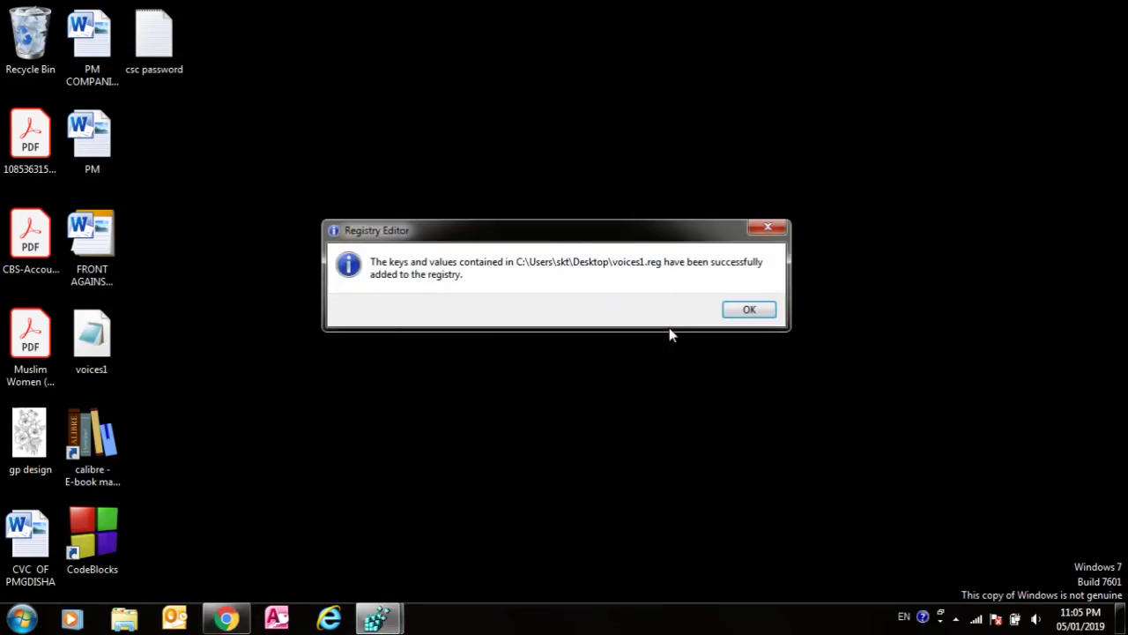
click(753, 312)
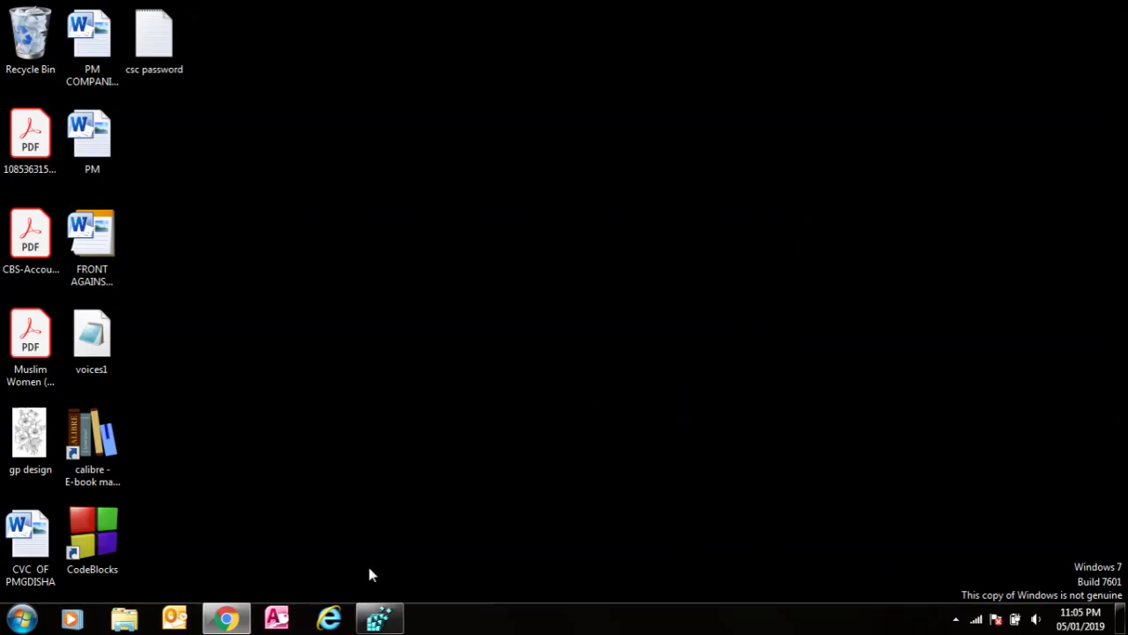
Open the Ease of Access Center from Control Panel and start Narrator
click(212, 620)
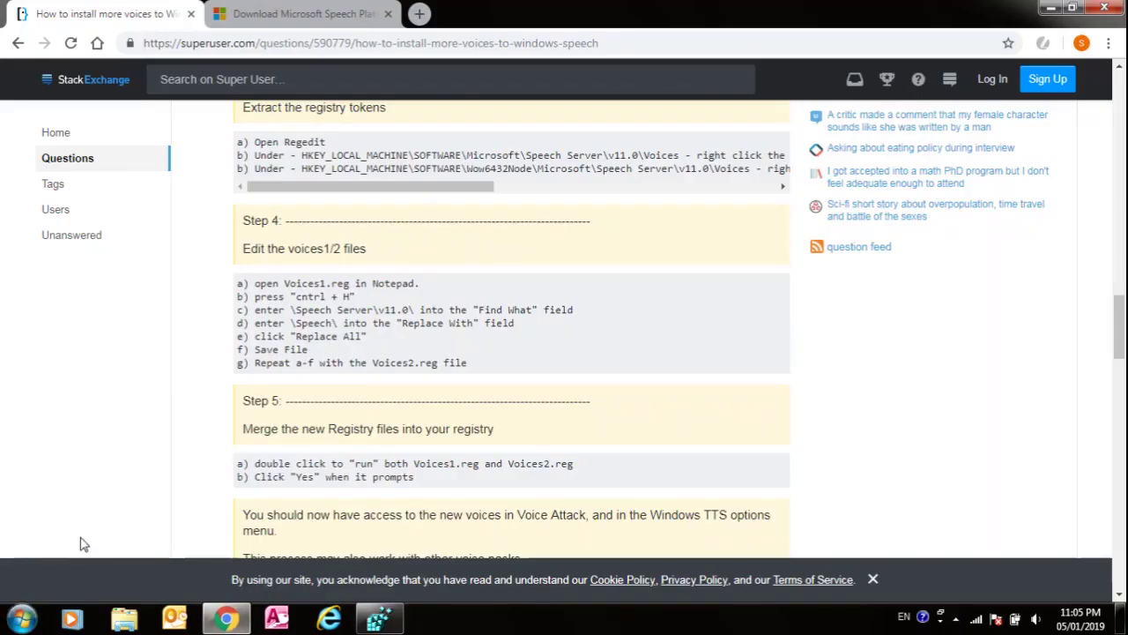
click(21, 619)
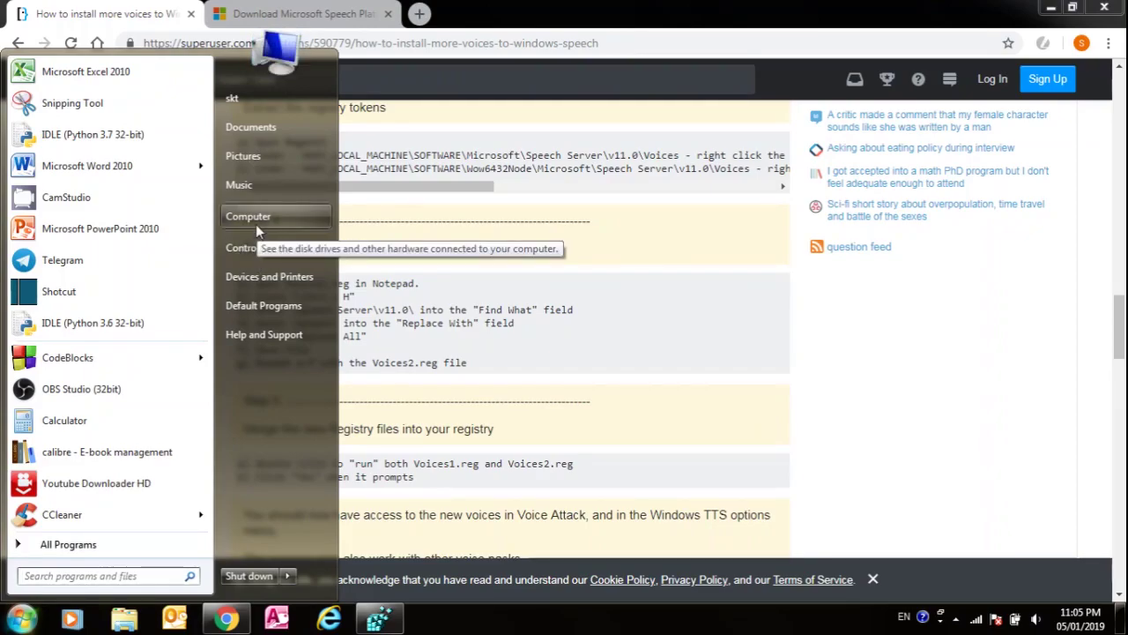
click(256, 248)
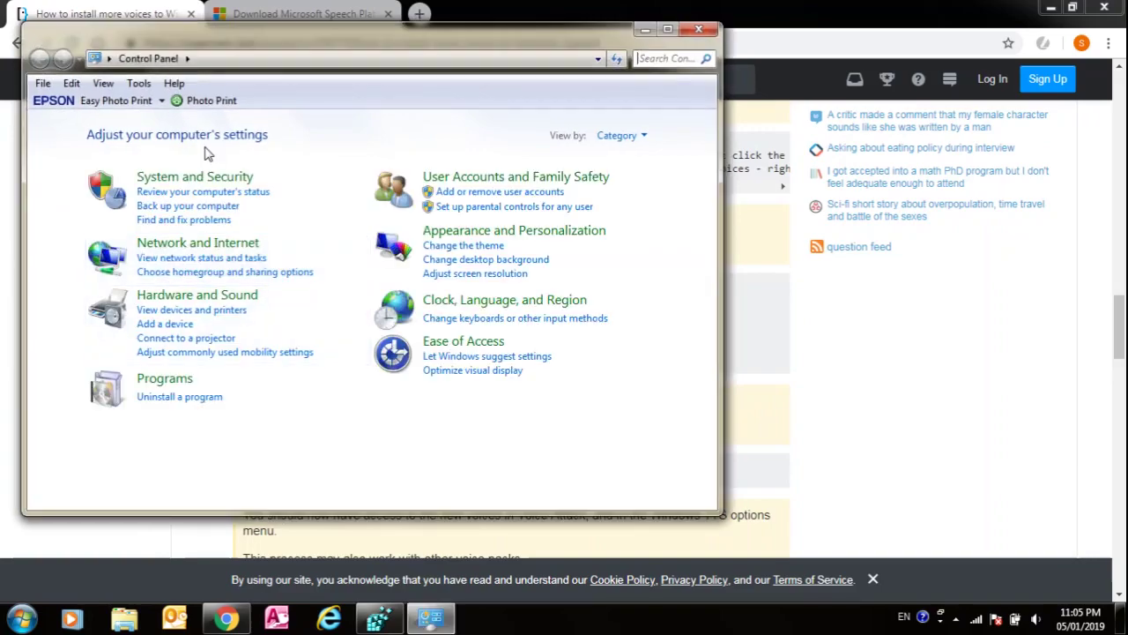
click(440, 343)
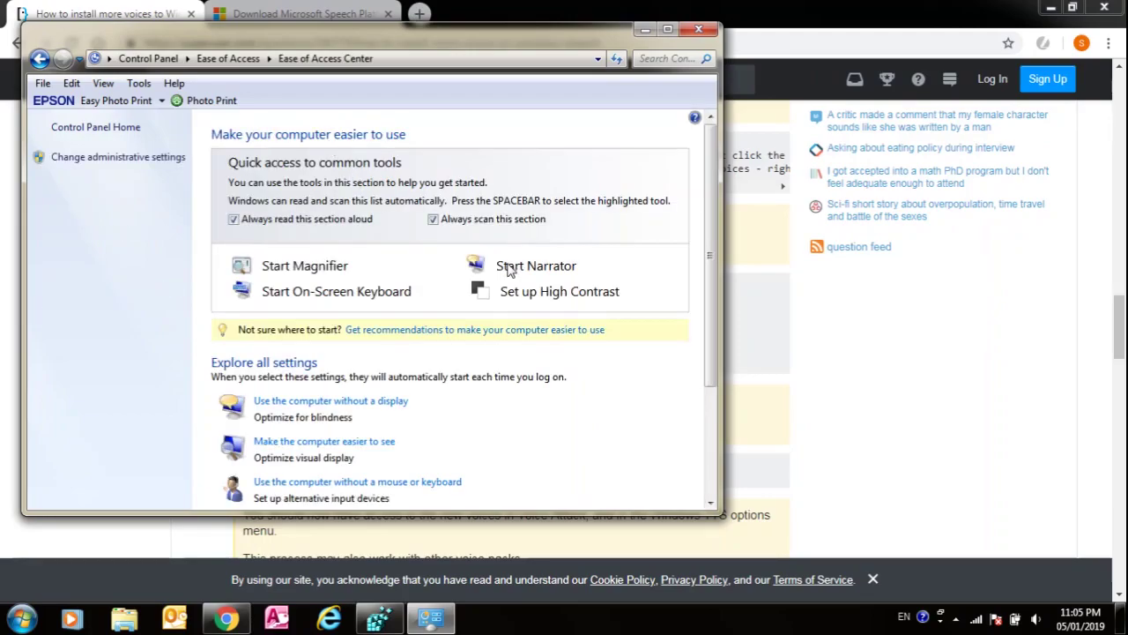
click(509, 269)
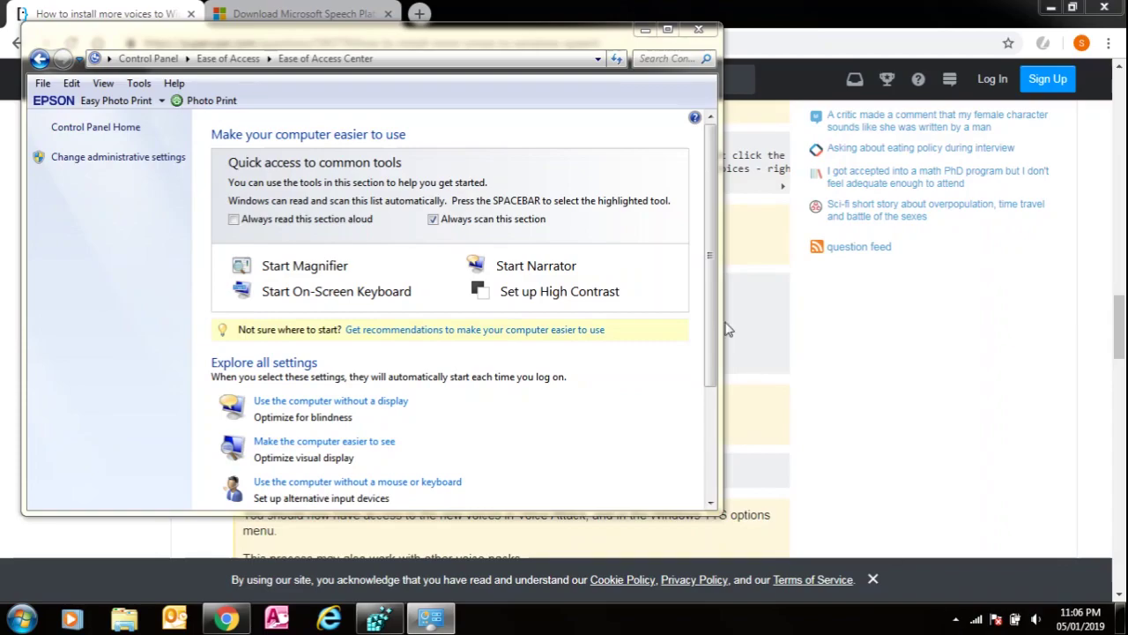
click(565, 276)
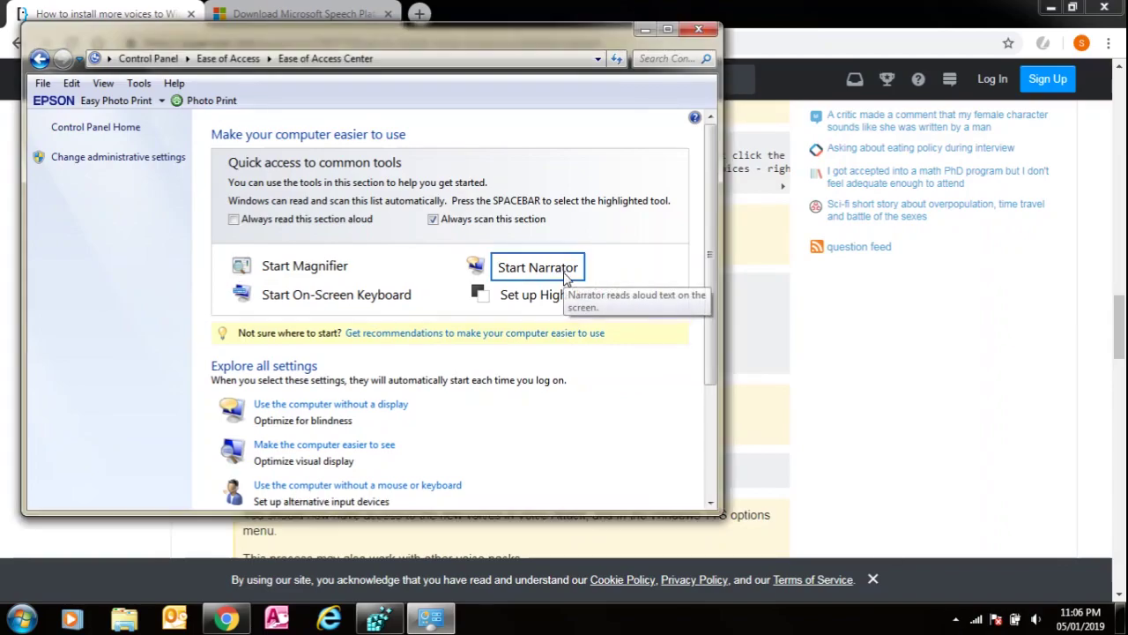
click(565, 277)
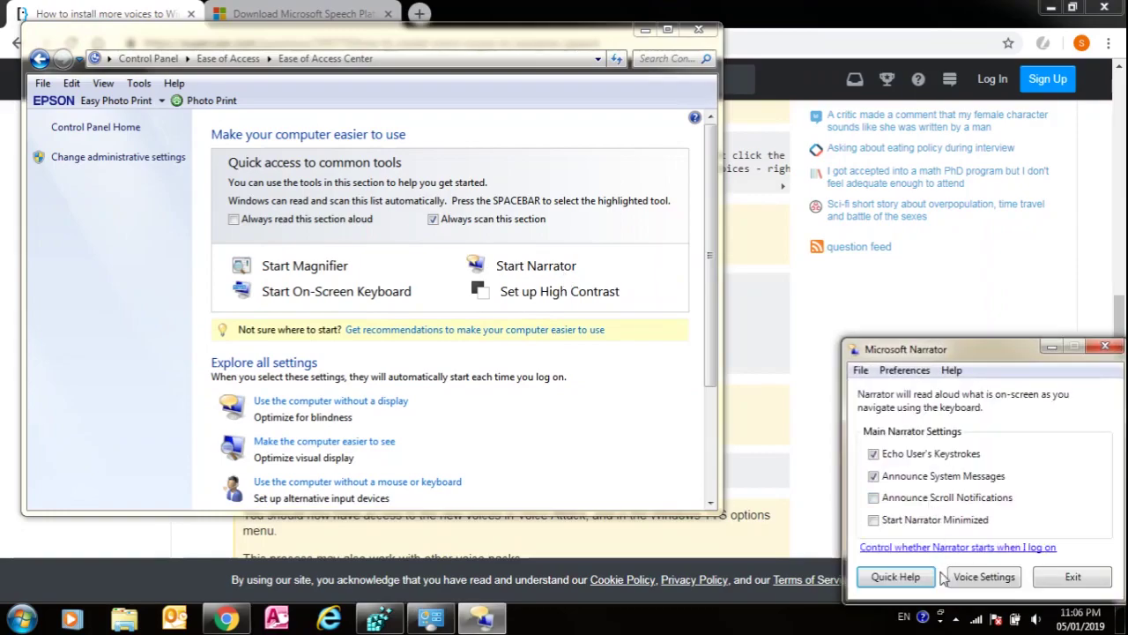
Set Narrator's voice to the fourth Microsoft Server Speech Text to Speech voice in its Voice Settings
click(957, 582)
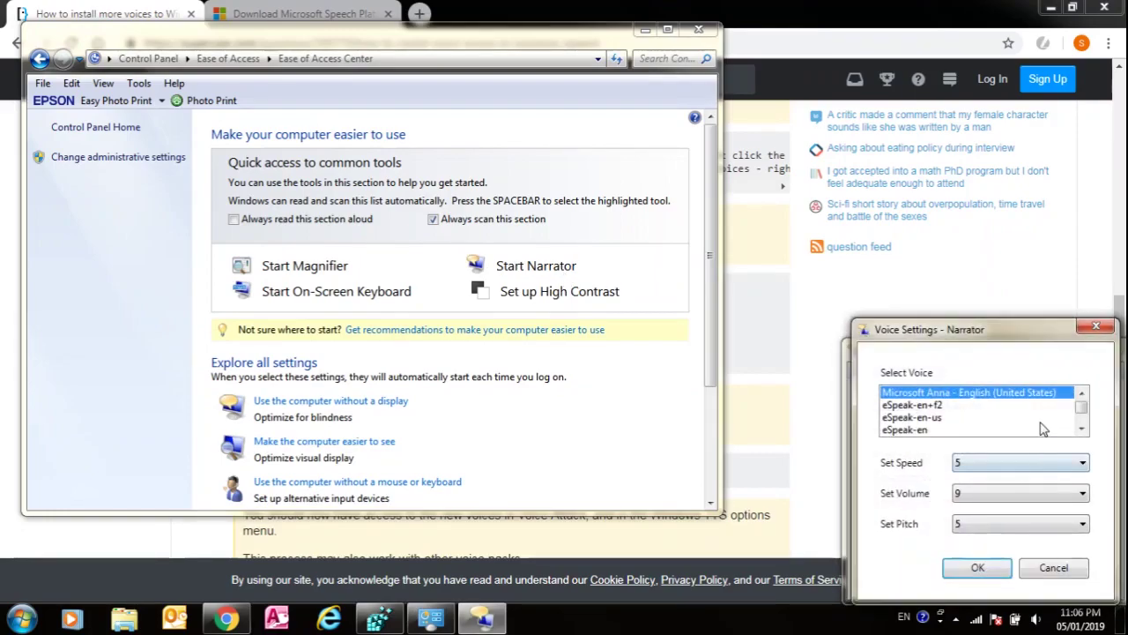
click(1082, 418)
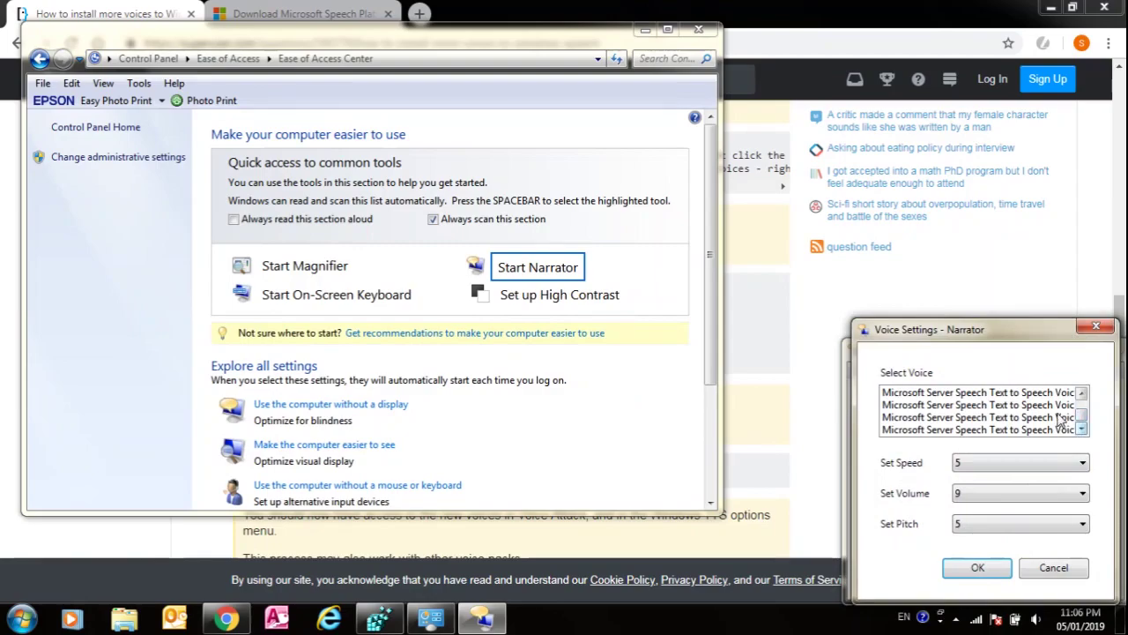
scroll(1081, 419, up, 1)
scroll(1080, 419, down, 1)
scroll(1081, 420, up, 1)
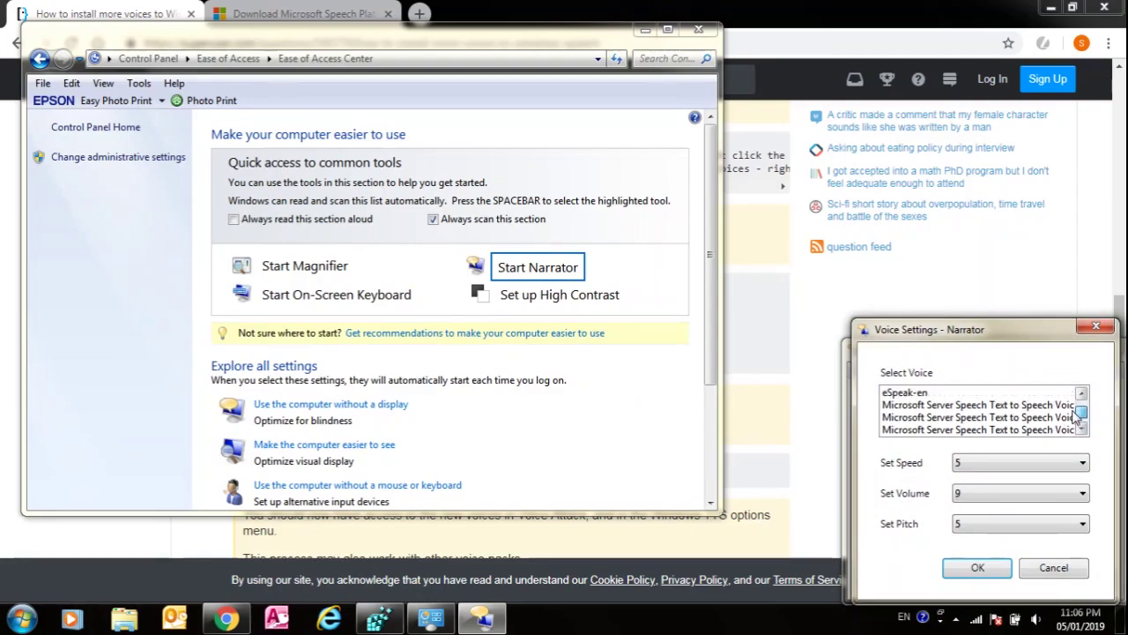
click(1049, 406)
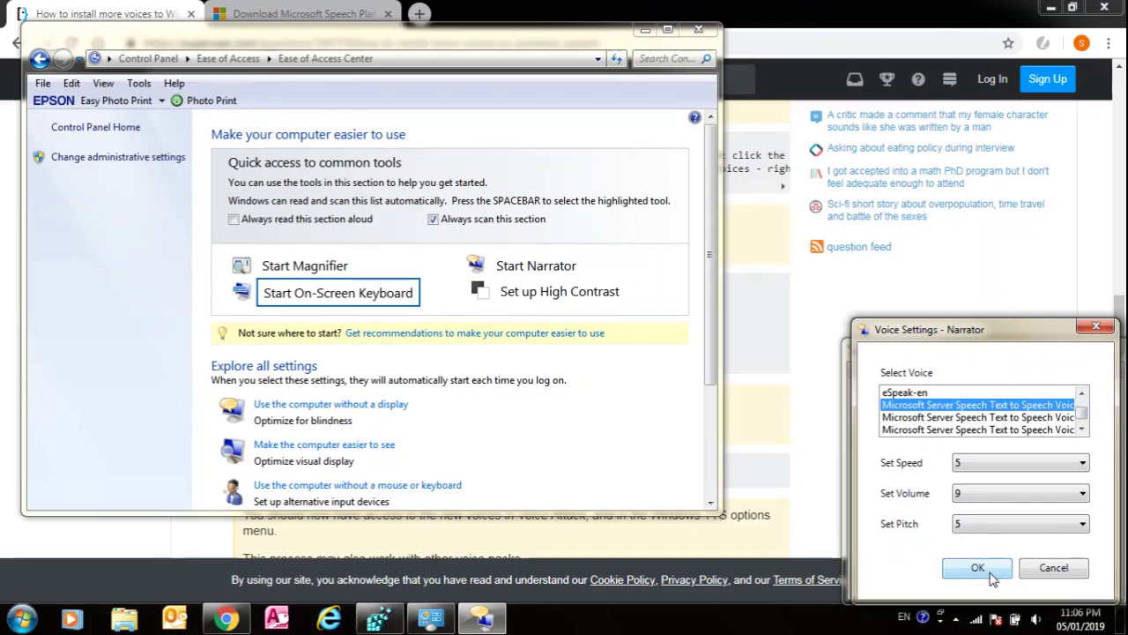
scroll(1082, 427, down, 1)
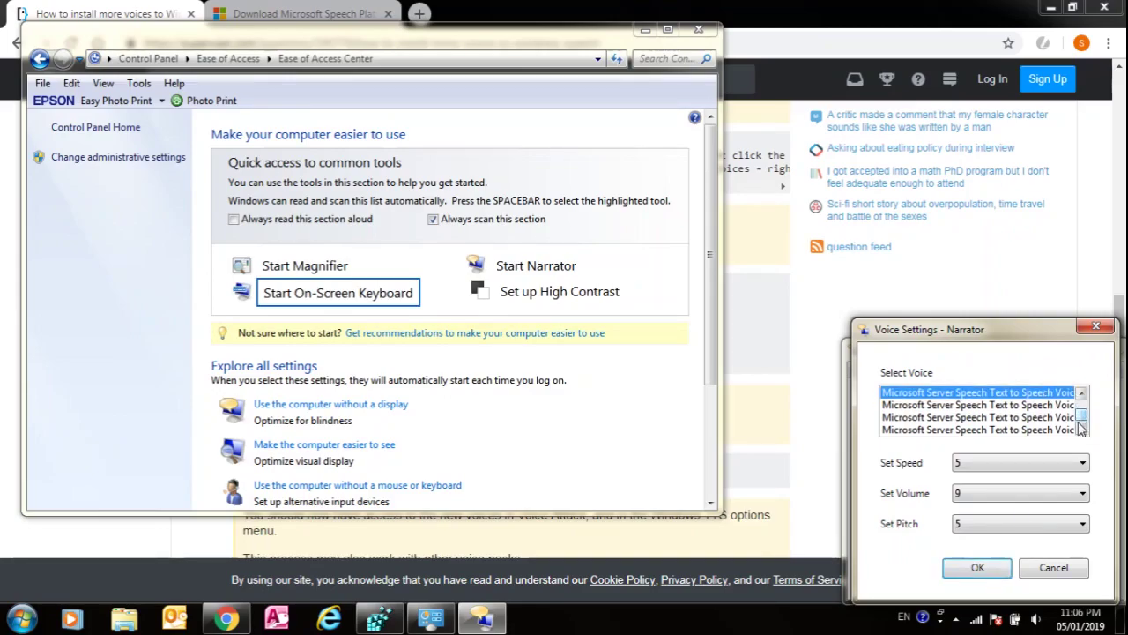
click(1070, 430)
click(999, 569)
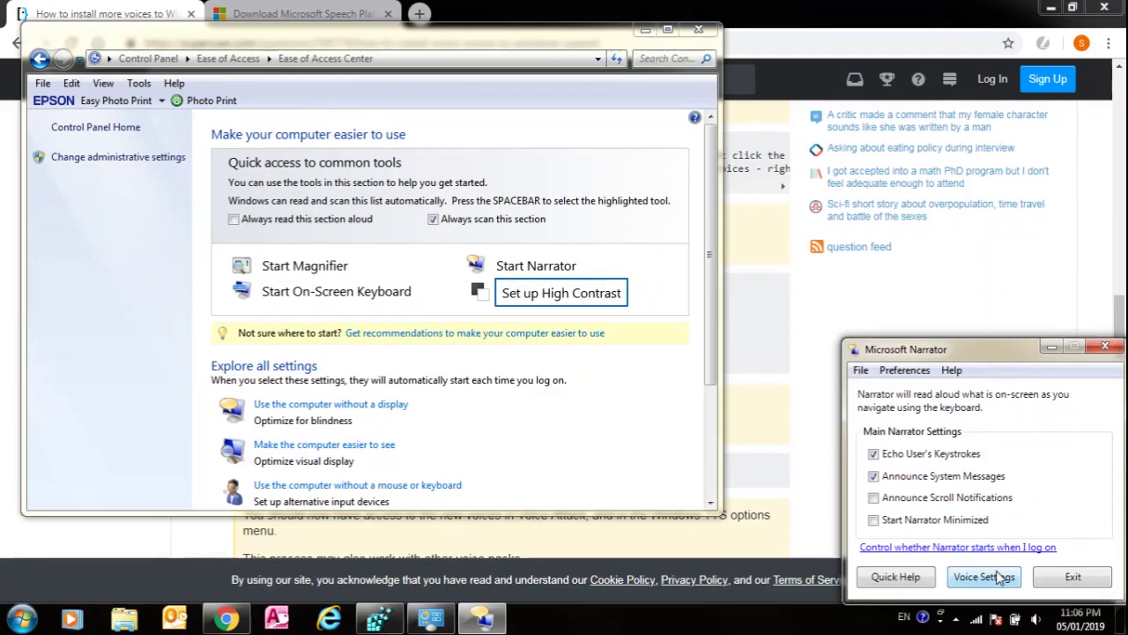
Try the third, second and first Microsoft Server Speech voices one after another as Narrator's voice
click(1000, 577)
click(1060, 418)
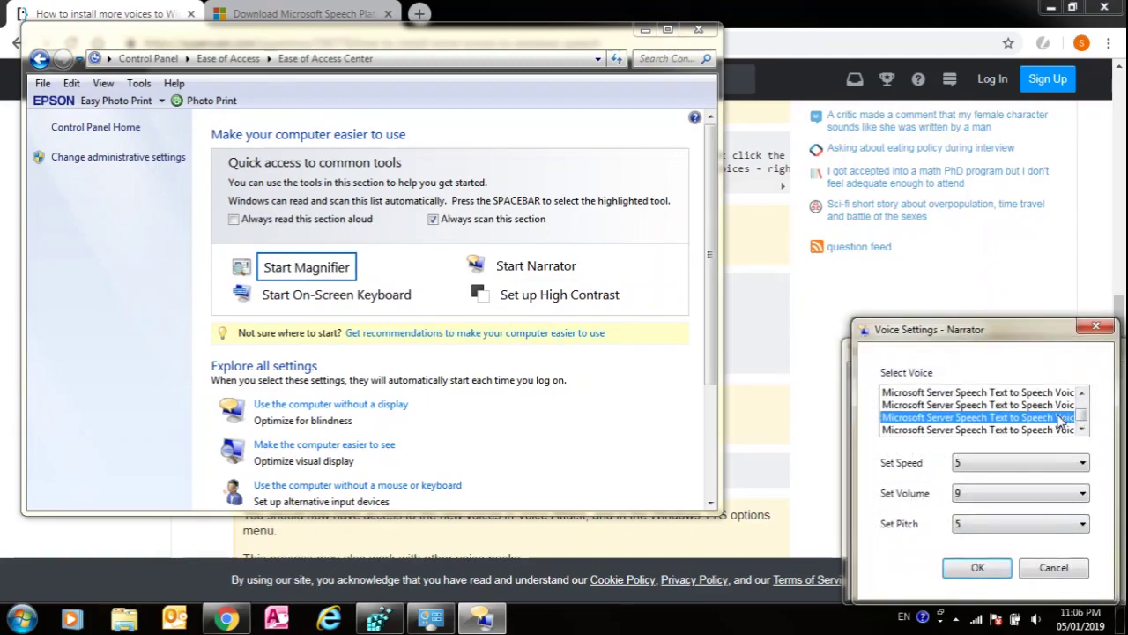
click(969, 568)
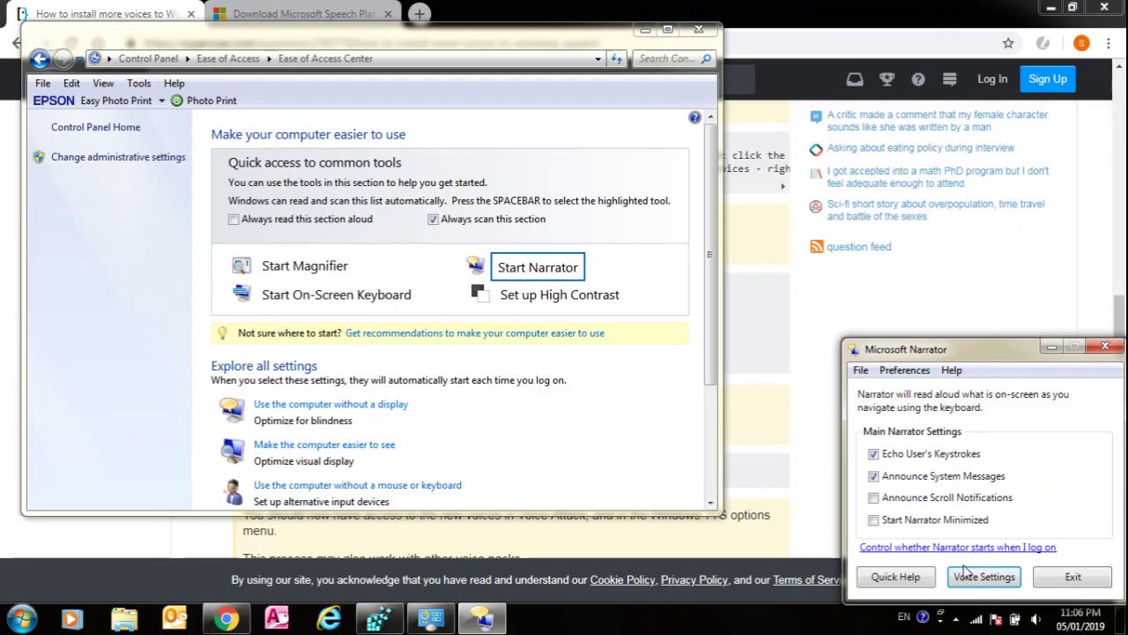
click(960, 577)
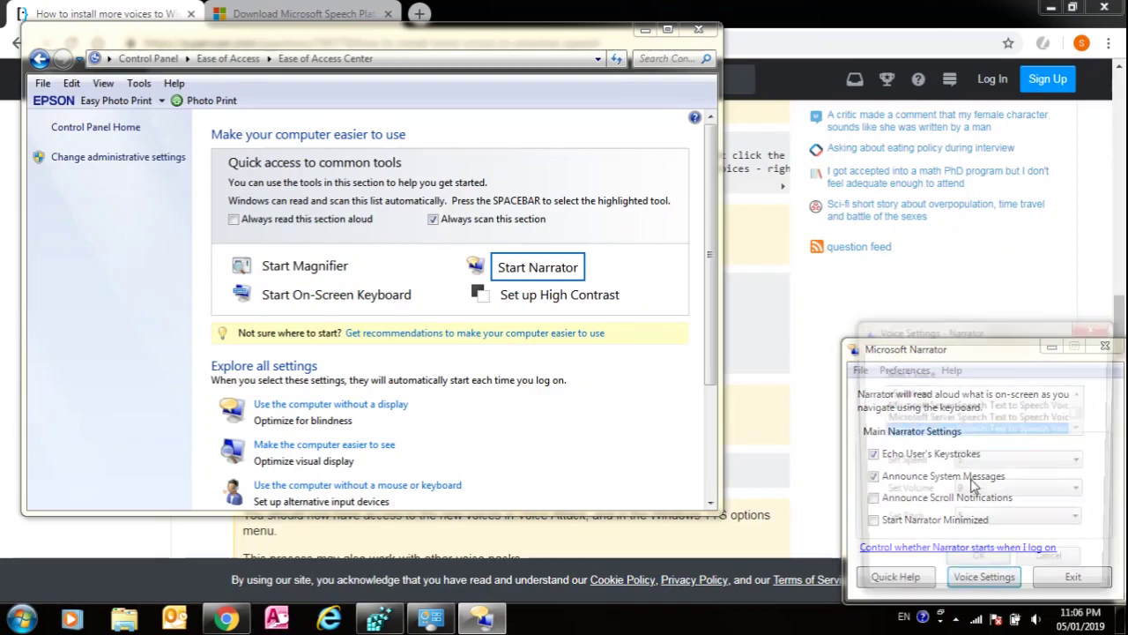
click(988, 417)
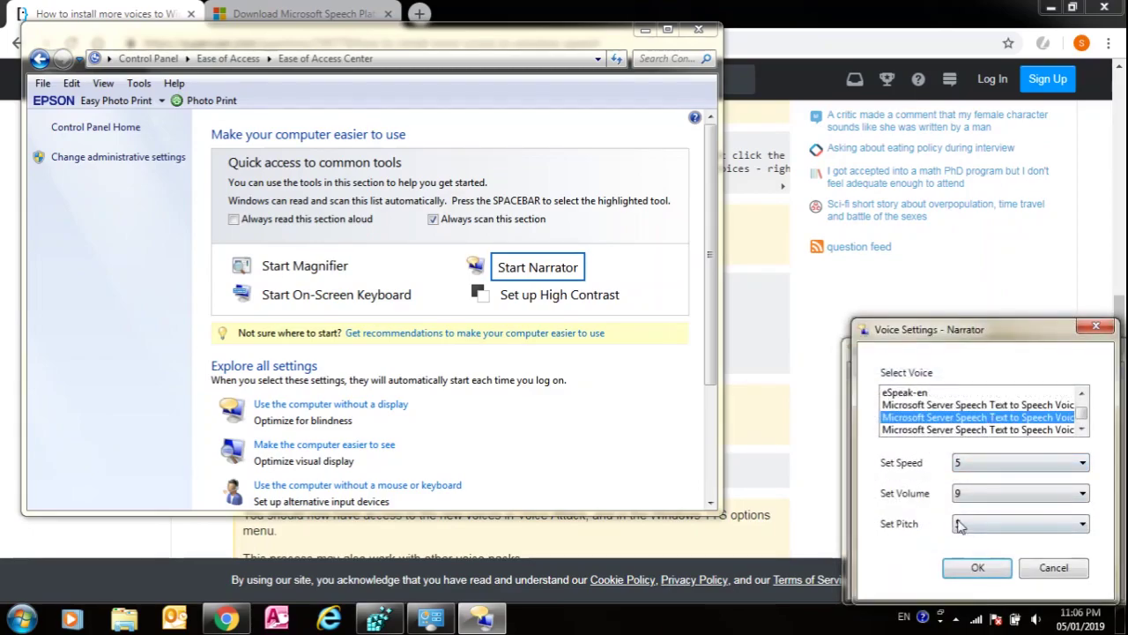
click(967, 564)
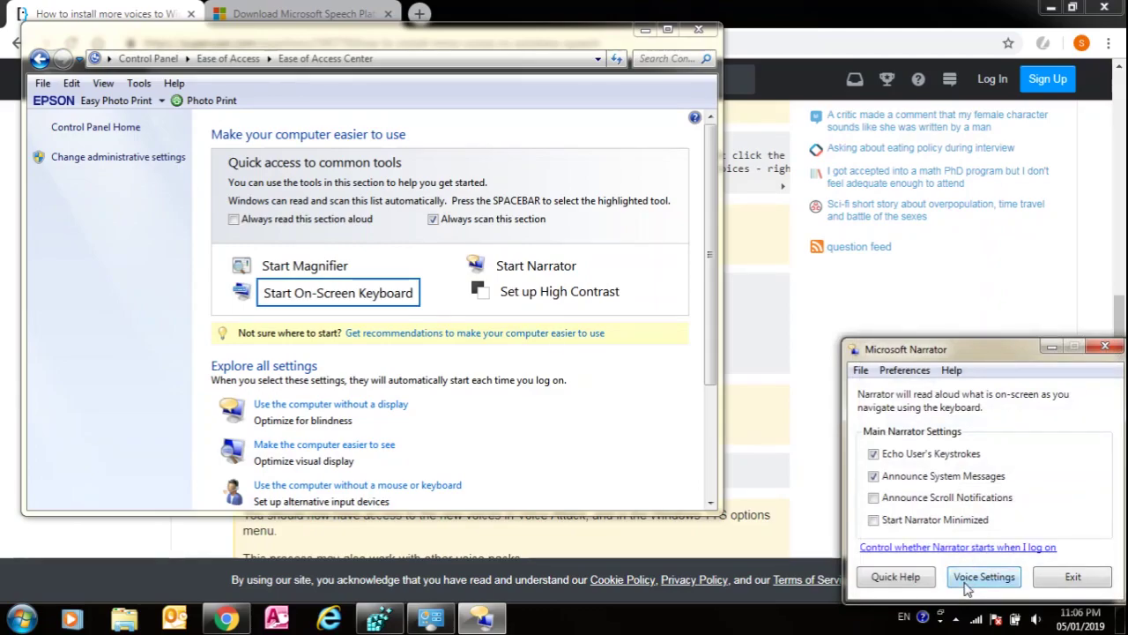
click(965, 584)
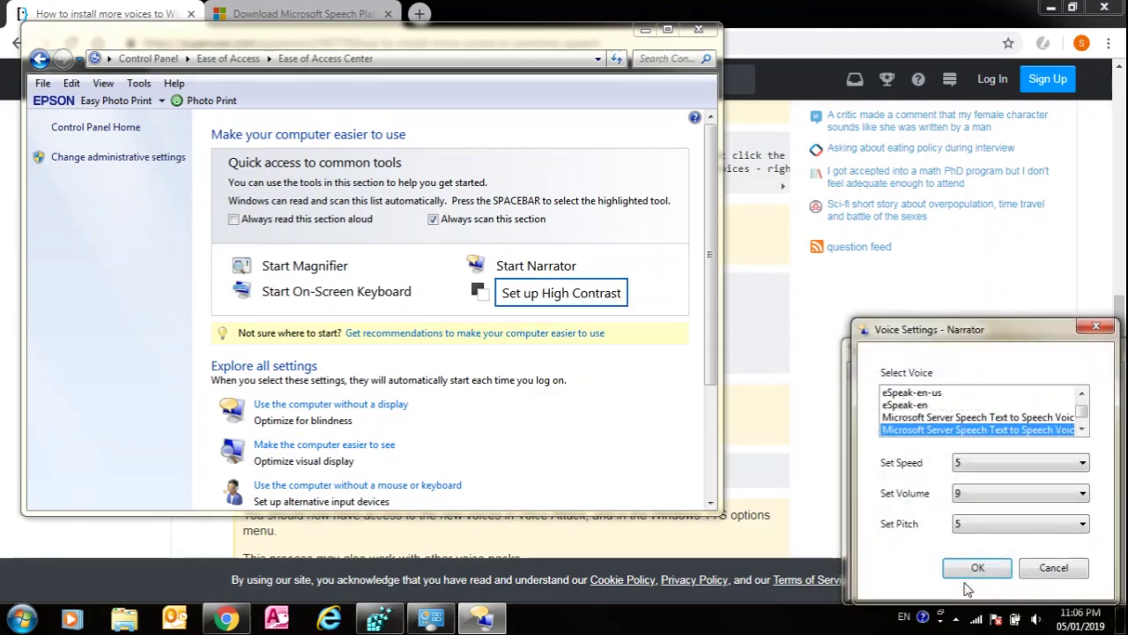
click(959, 418)
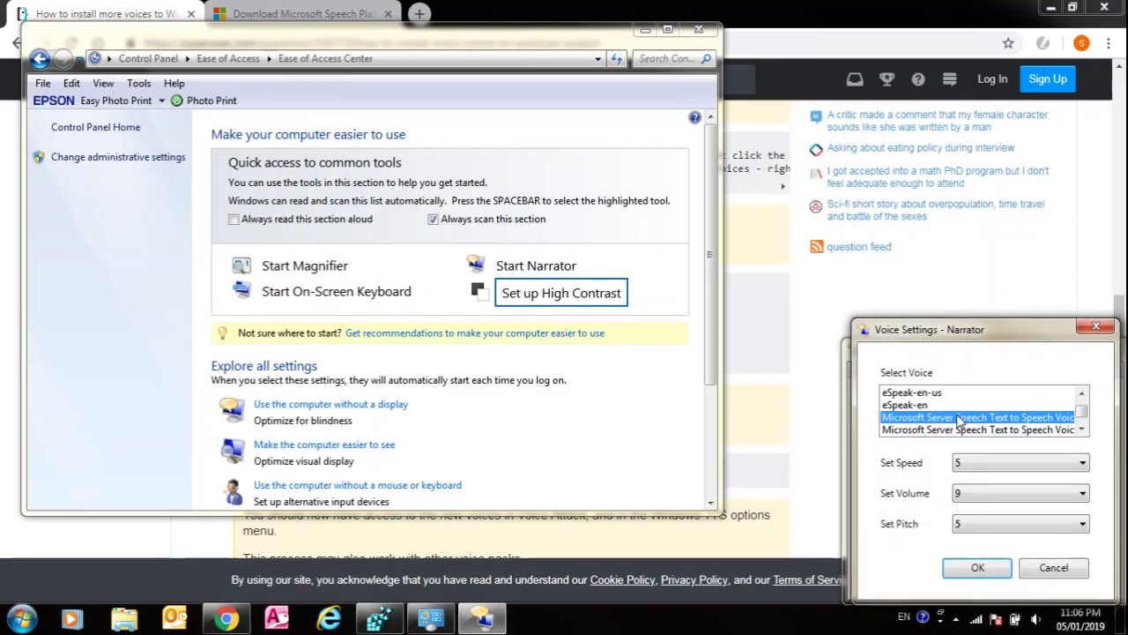
click(967, 568)
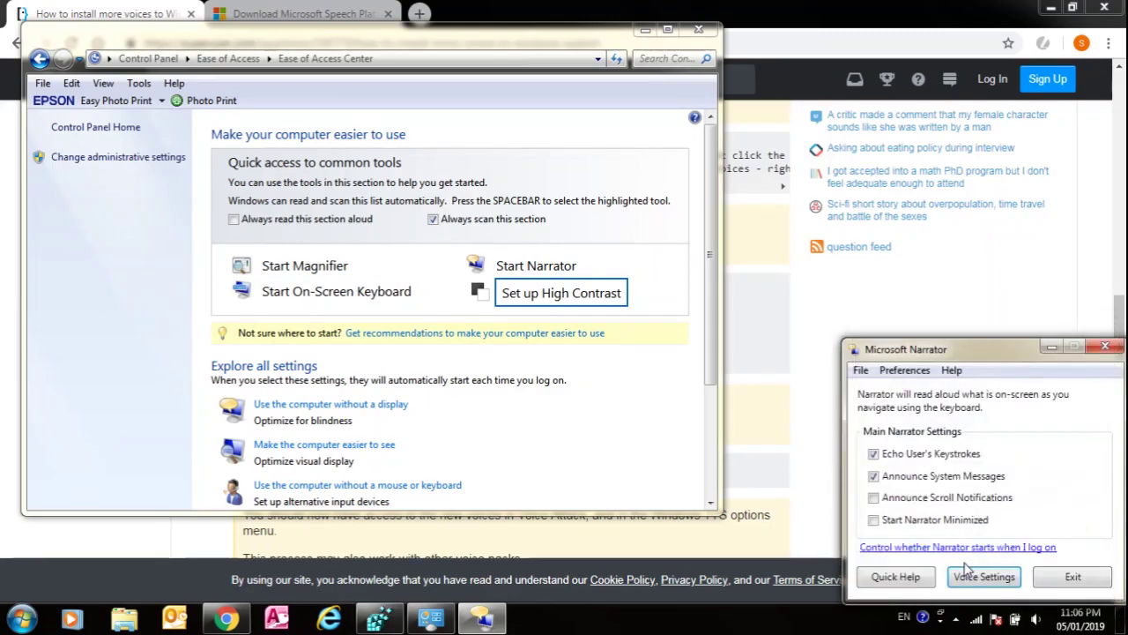
Switch Narrator back to the fourth Microsoft Server Speech Text to Speech voice and exit Narrator
click(967, 579)
scroll(1078, 429, down, 1)
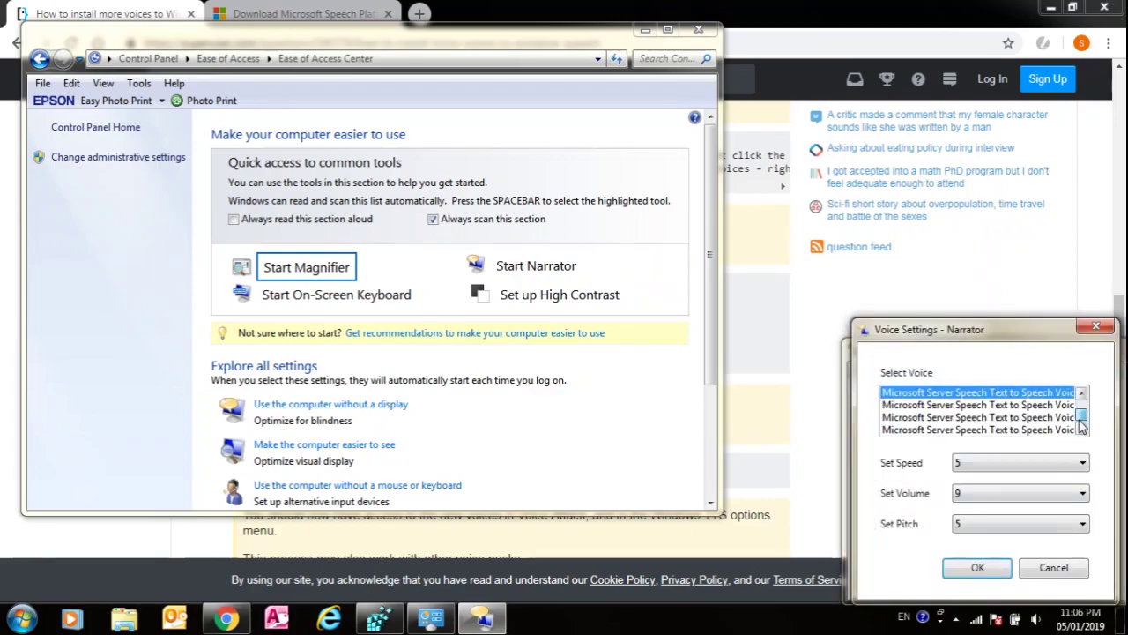
click(1062, 430)
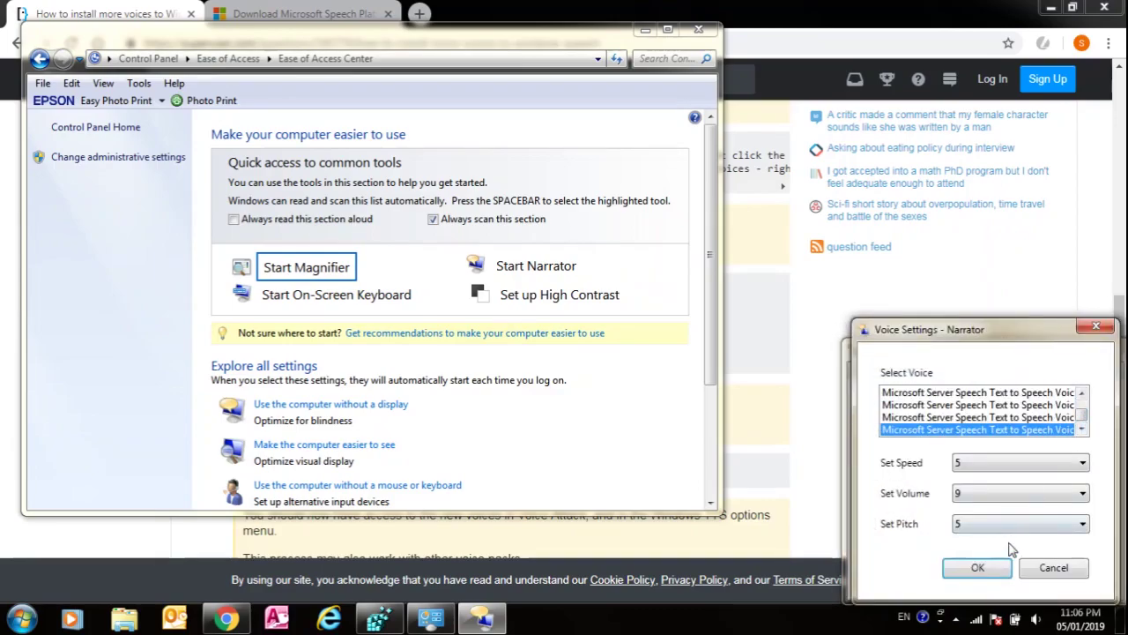
click(993, 567)
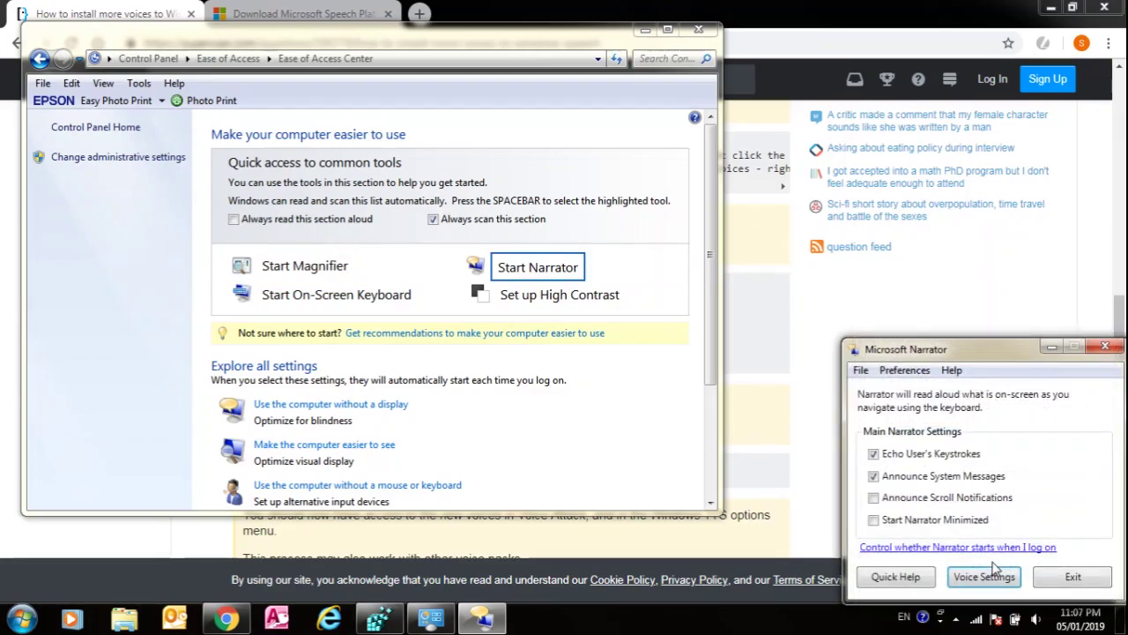
click(1116, 346)
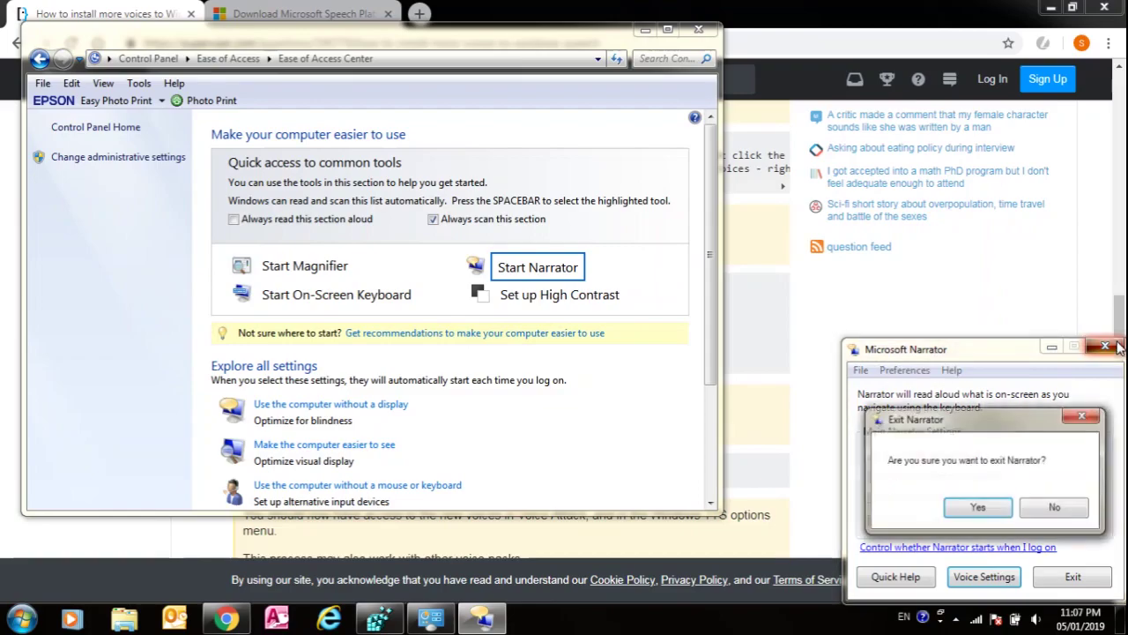
click(977, 507)
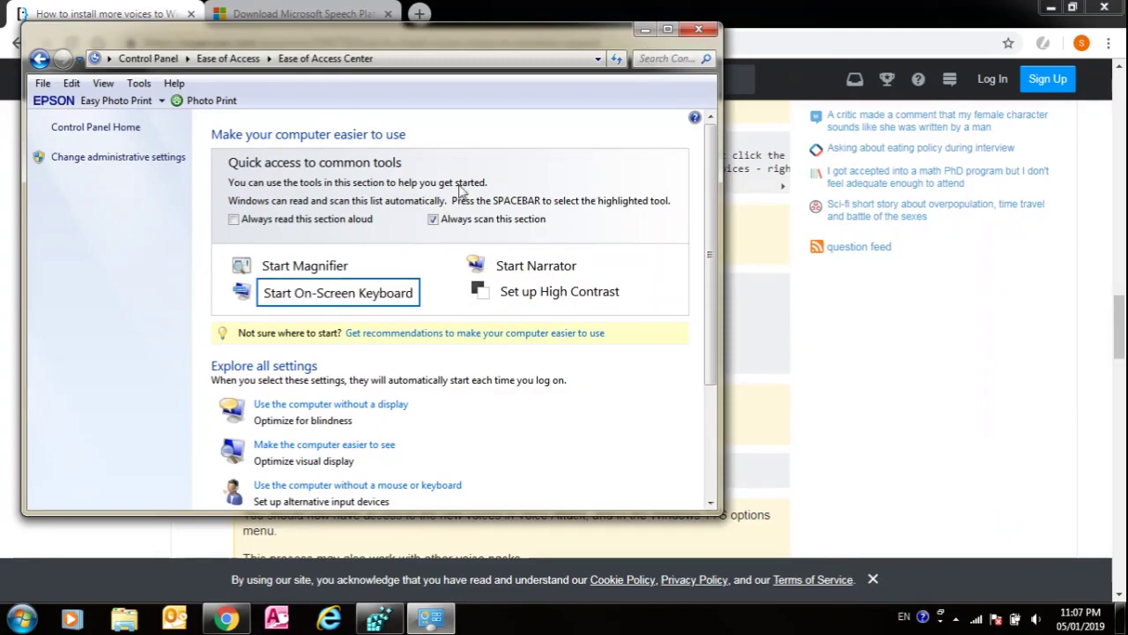
Close the Ease of Access Center and open the TTSApp program
click(683, 33)
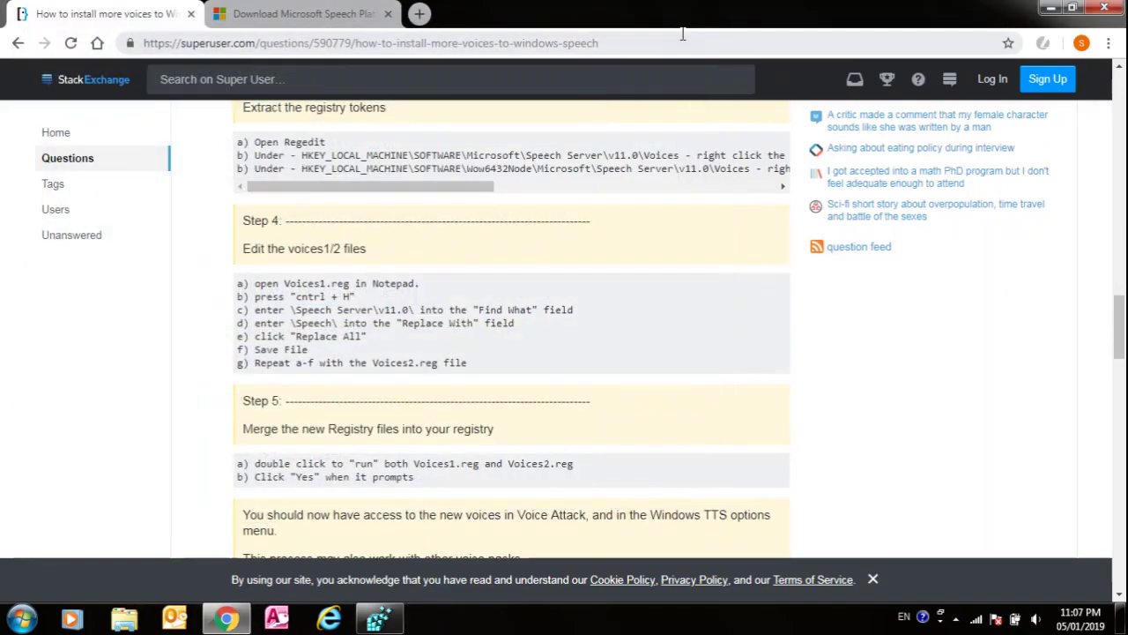
click(955, 618)
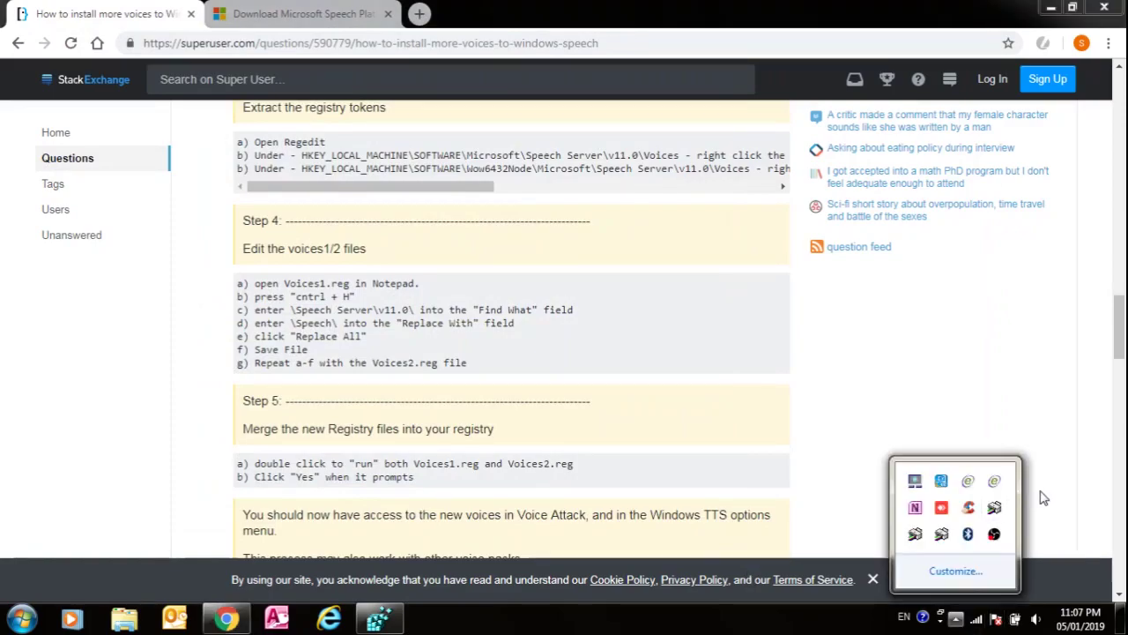
click(22, 619)
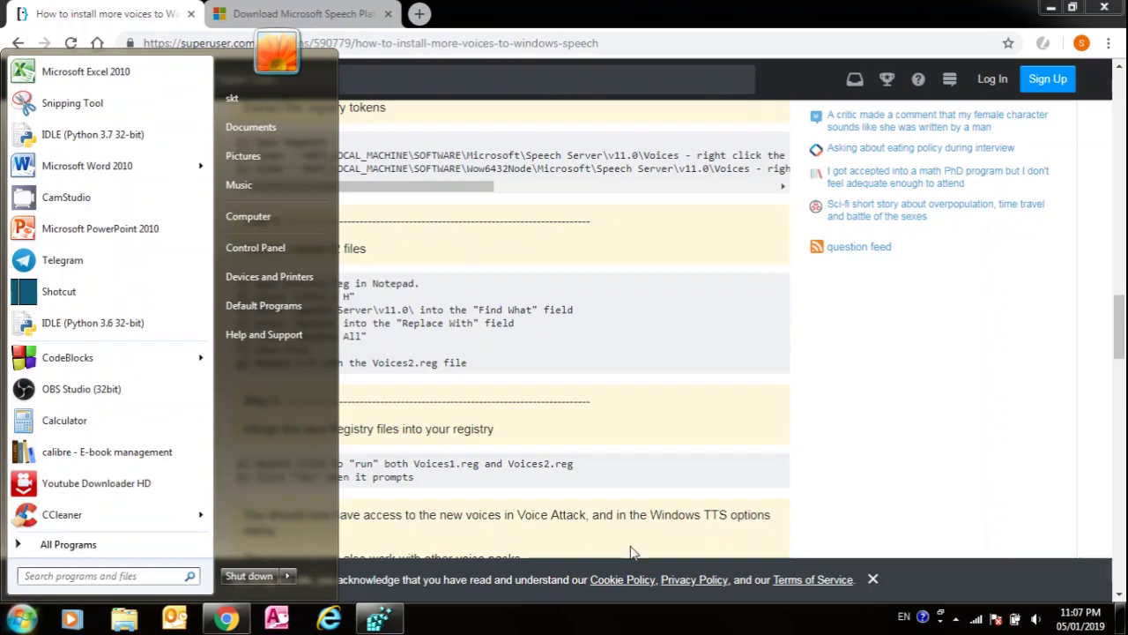
text(ttsapp)
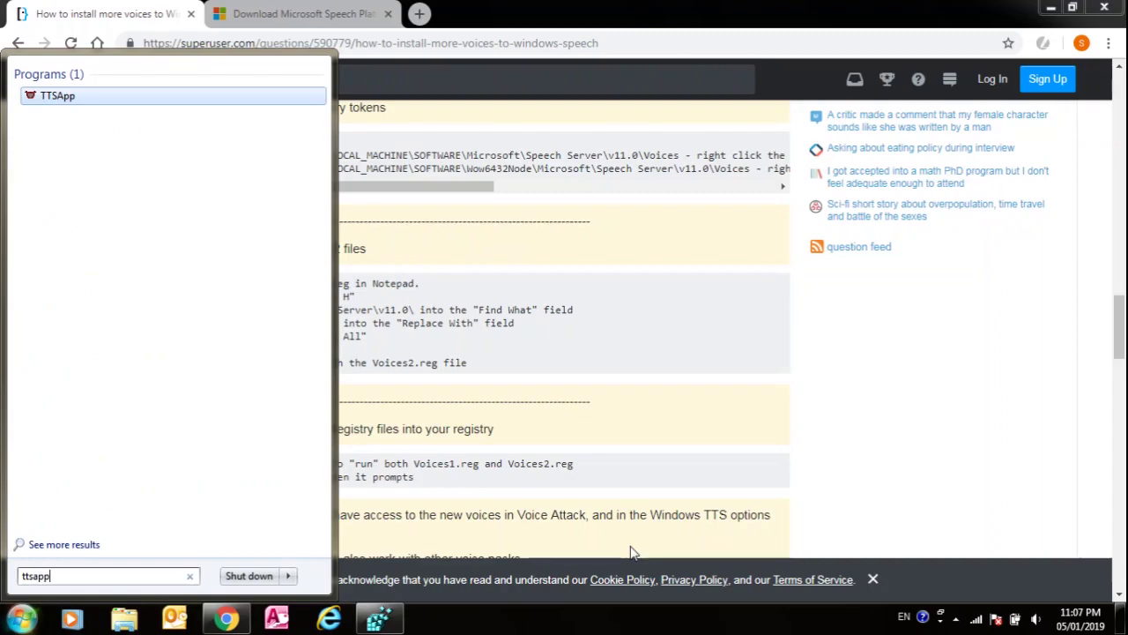
key(Return)
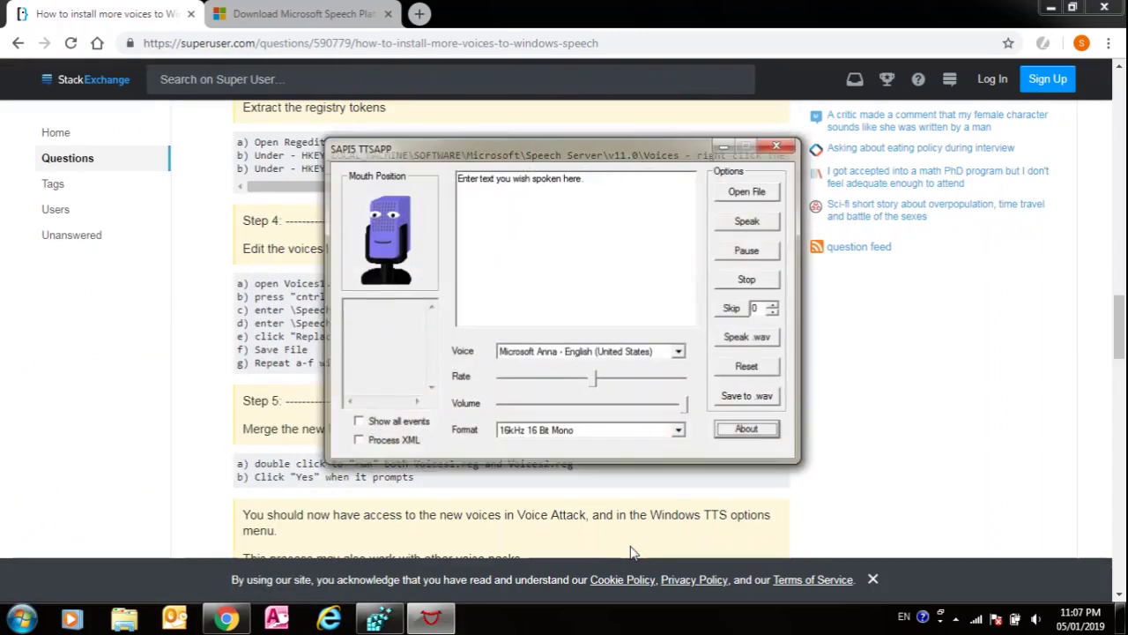
Set the voice in TTSApp to the fourth Microsoft Server Speech Text to Speech voice
click(608, 194)
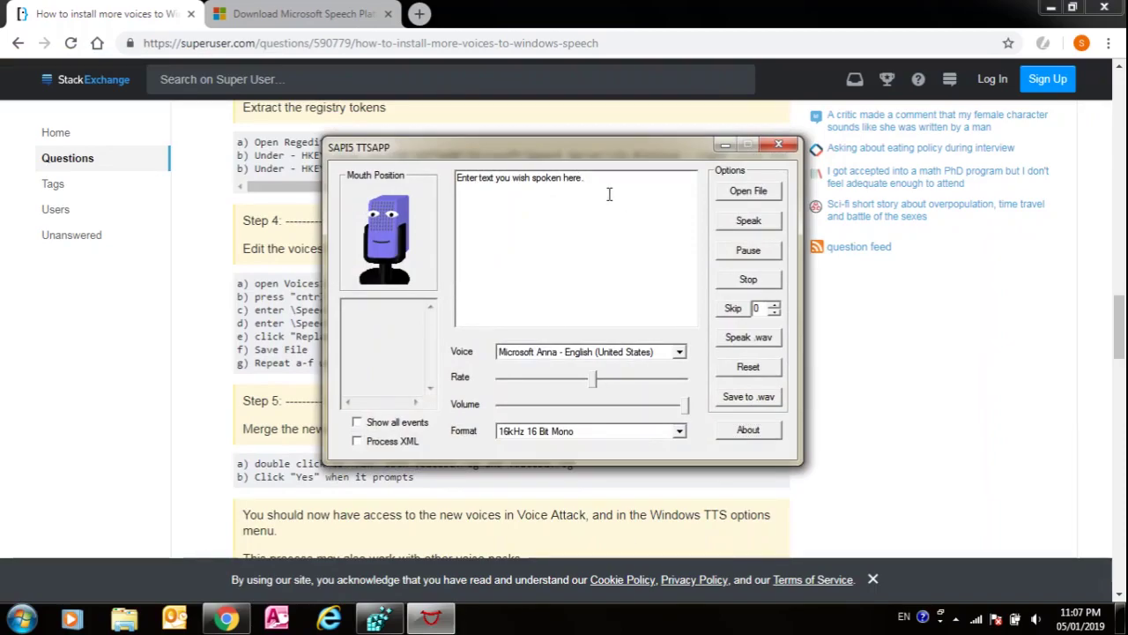
click(679, 352)
click(680, 409)
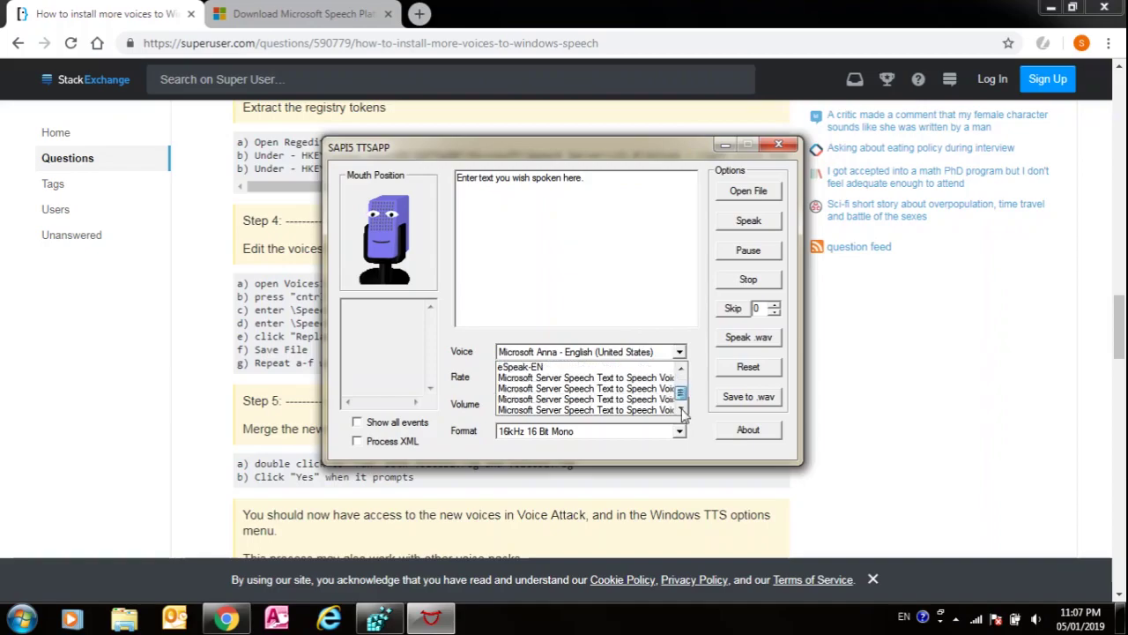
click(617, 410)
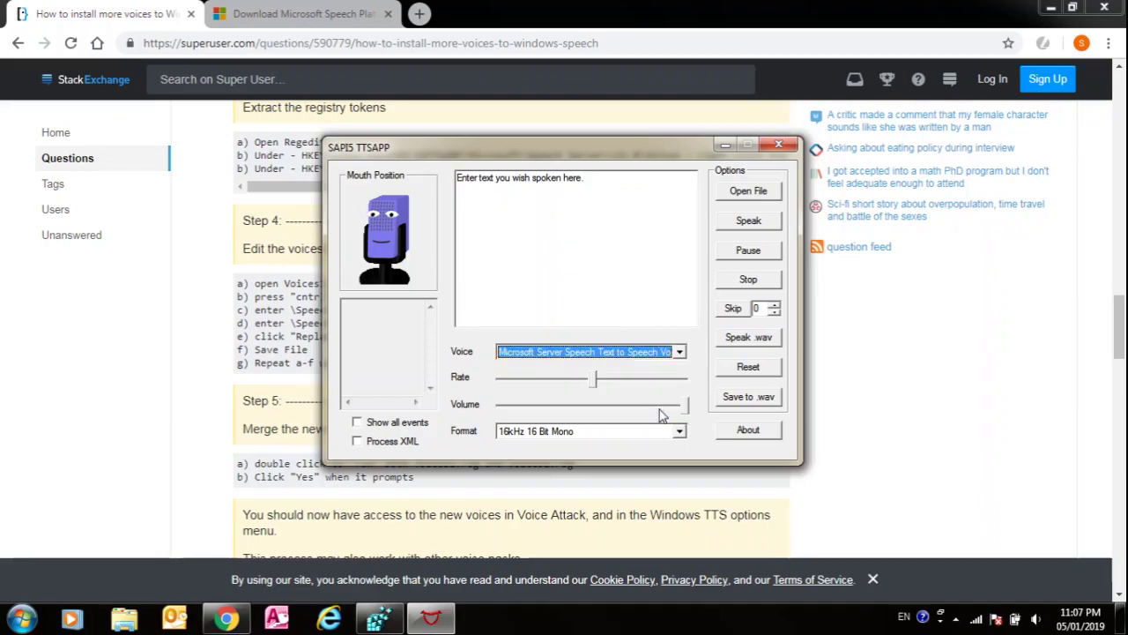
Replace the sample text with "Hello I am ZiraPro!" and have it spoken
key(Tab)
key(BackSpace)
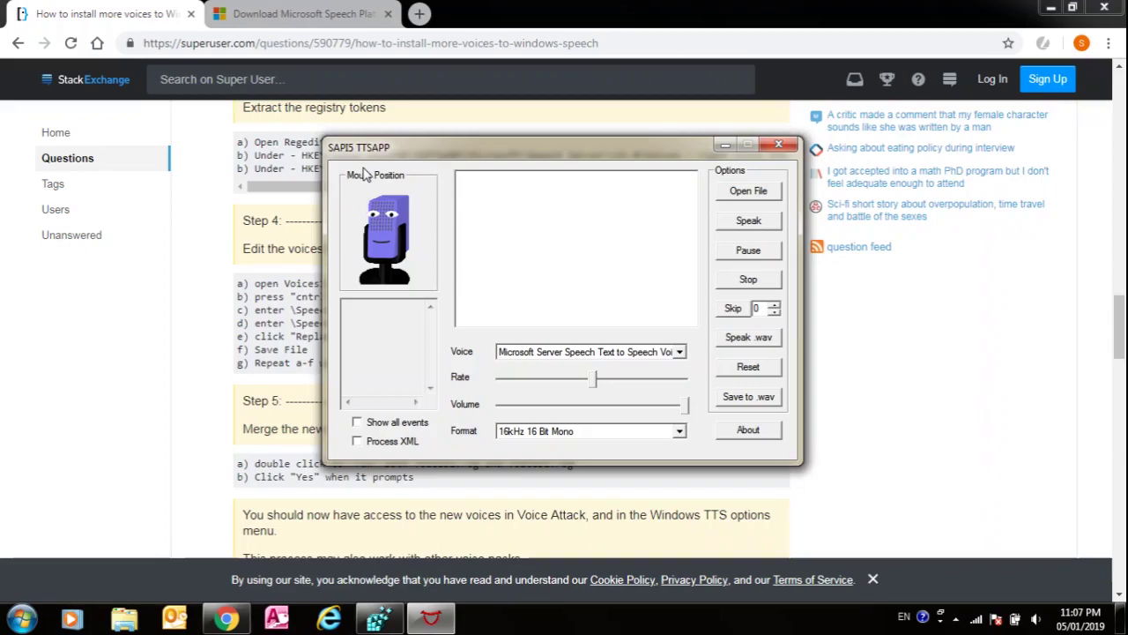
text(Hello I am Z)
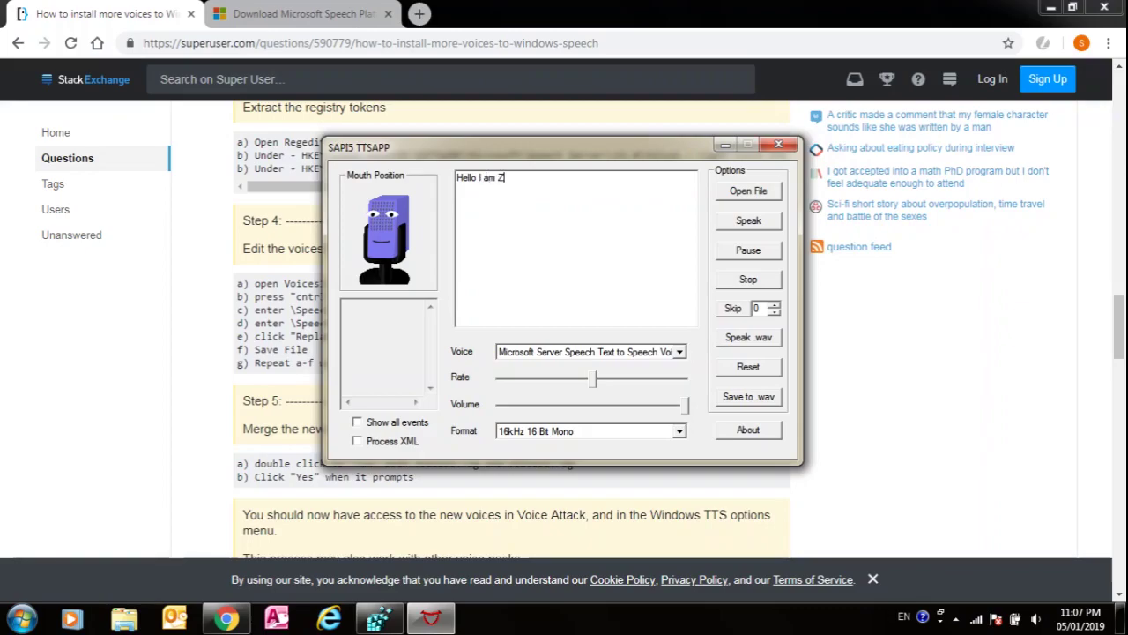
text(iraPro!)
click(766, 221)
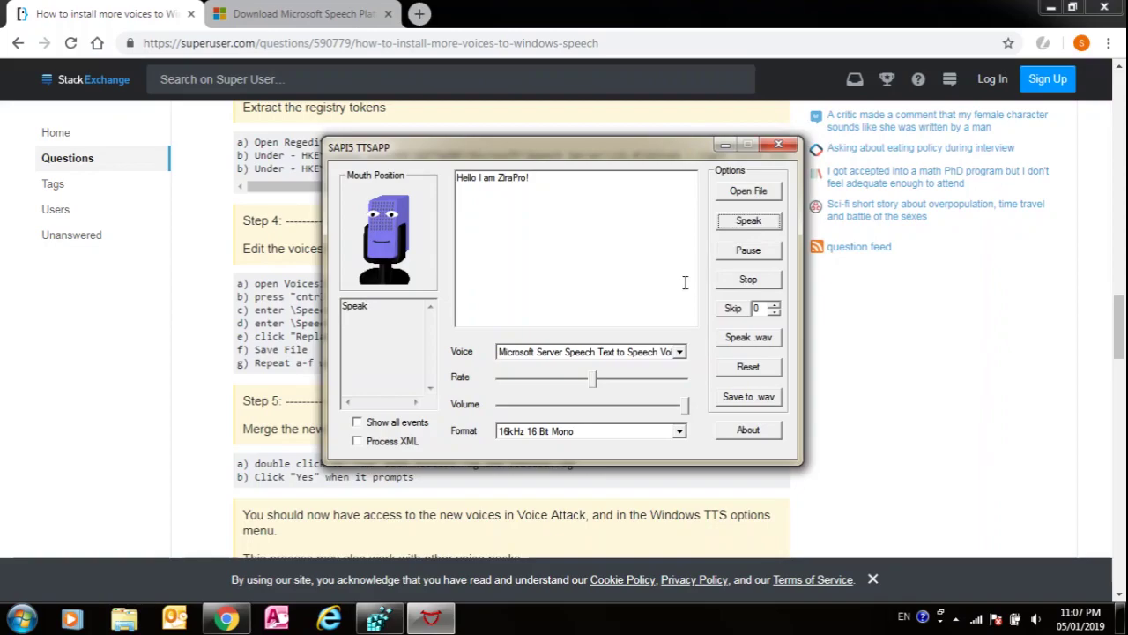
Play the text again with the fourth Microsoft Server Speech voice, and once more with another Microsoft Server Speech voice
click(659, 353)
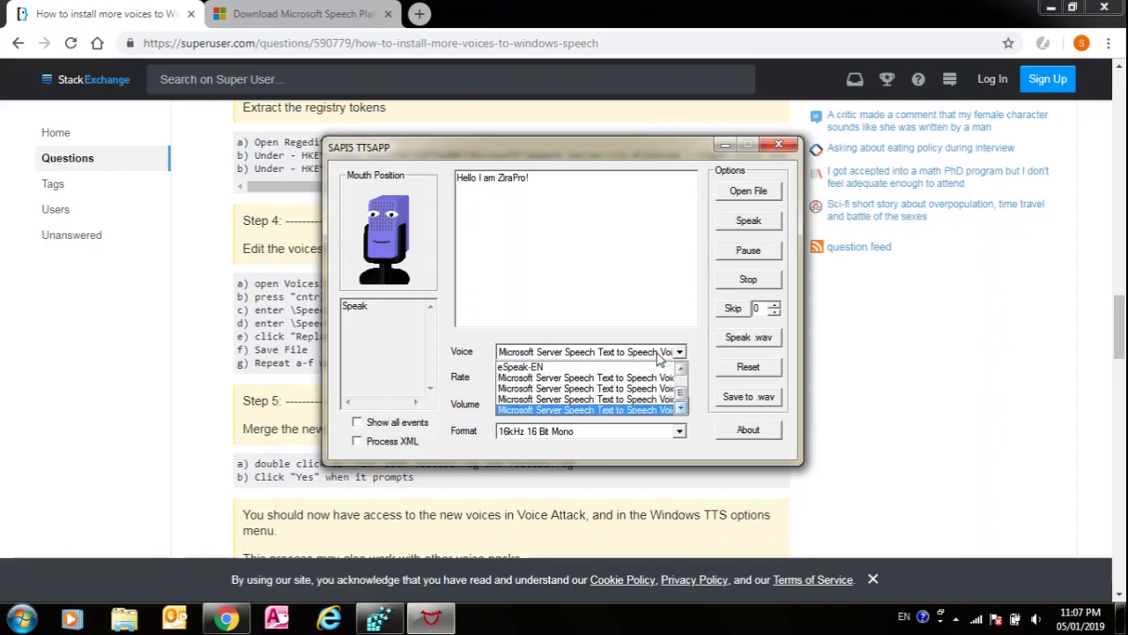
click(646, 410)
click(741, 224)
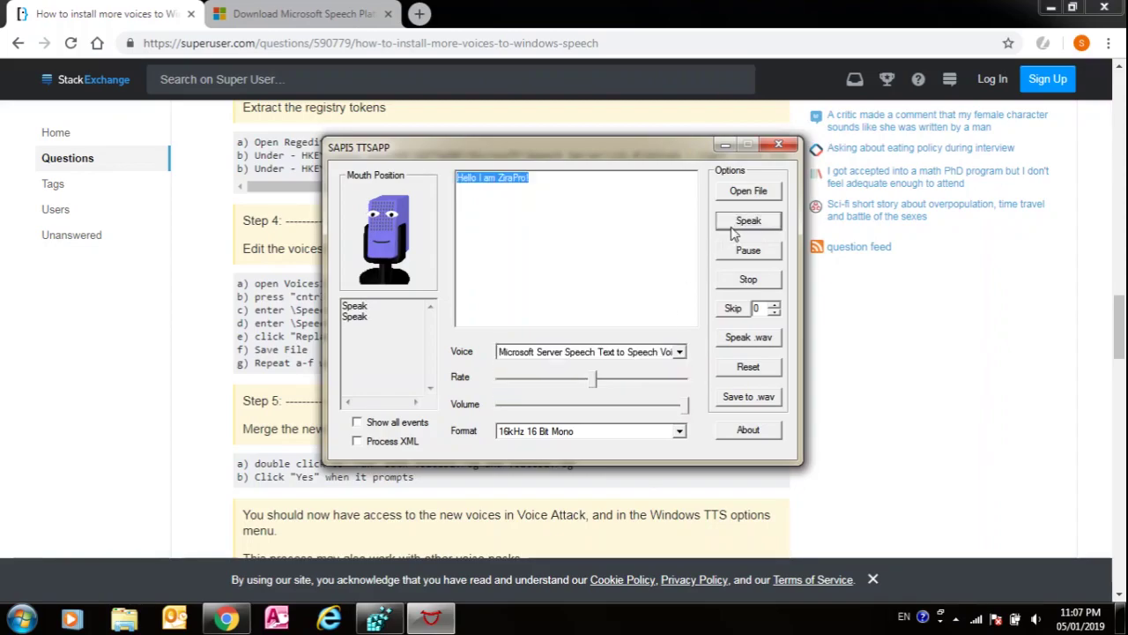
click(671, 351)
click(630, 393)
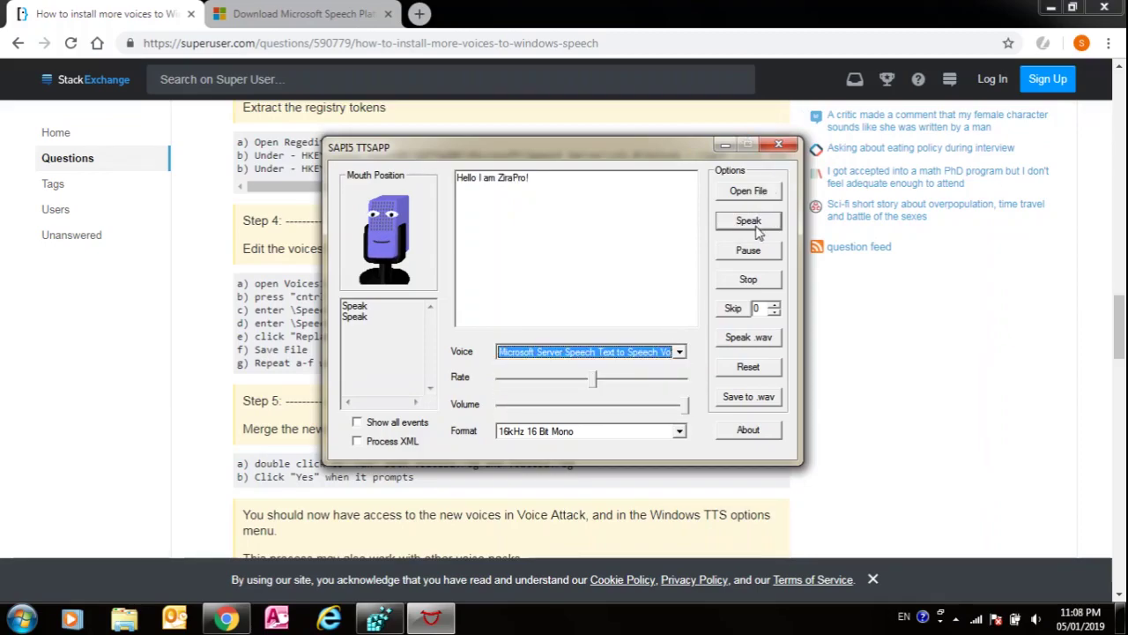
click(756, 223)
Play the text at a faster rate and again at the middle rate, and close TTSApp
click(656, 353)
click(628, 388)
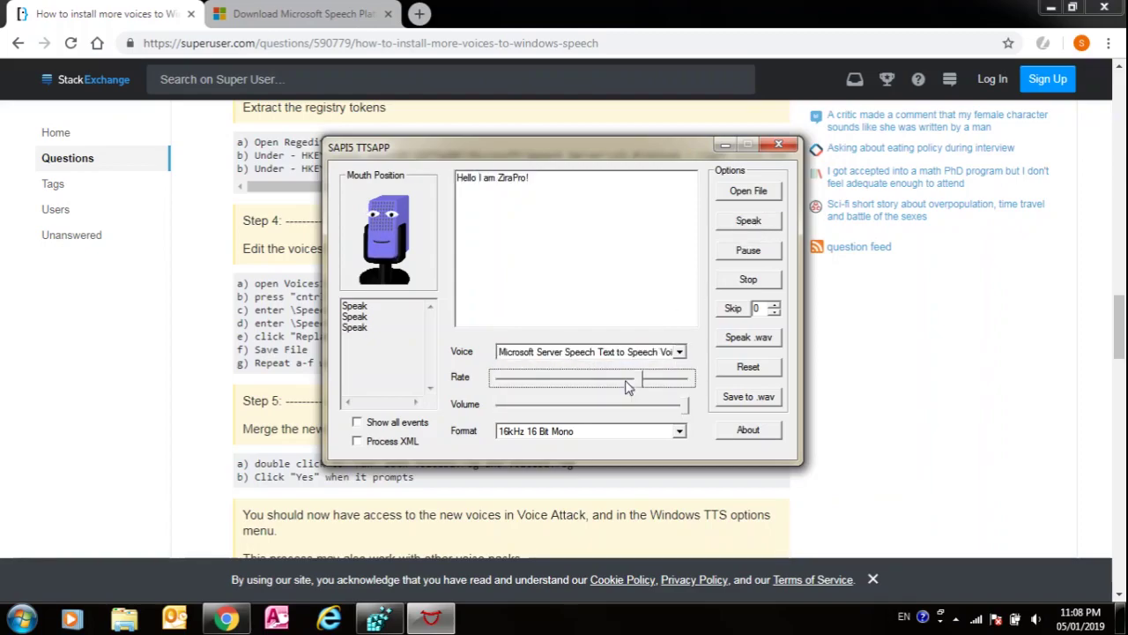
click(751, 222)
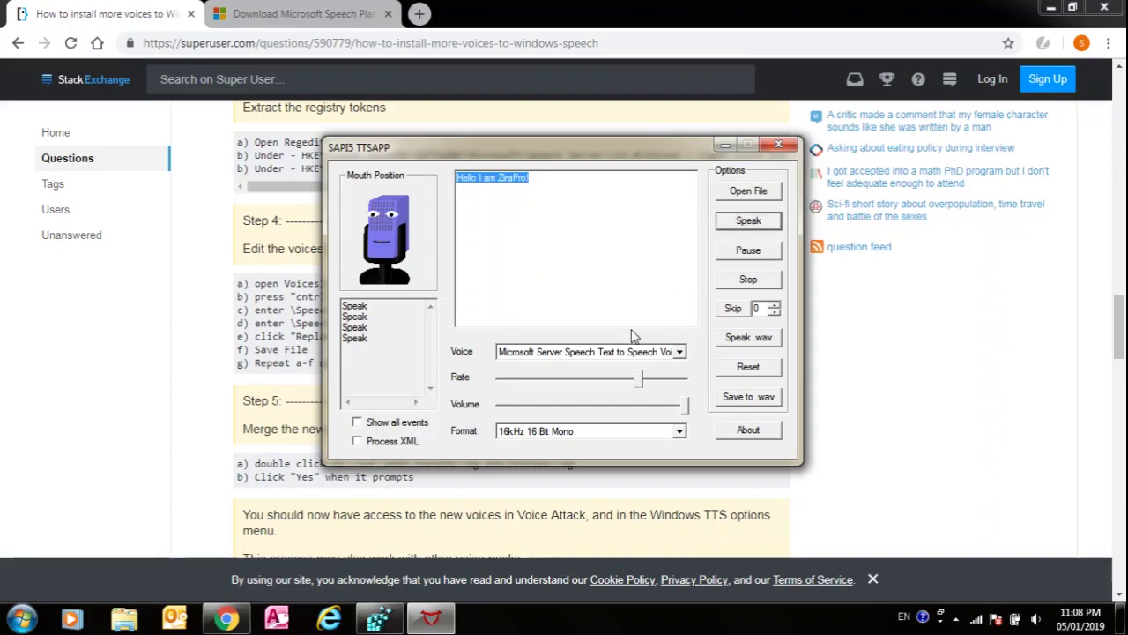
click(596, 380)
click(763, 221)
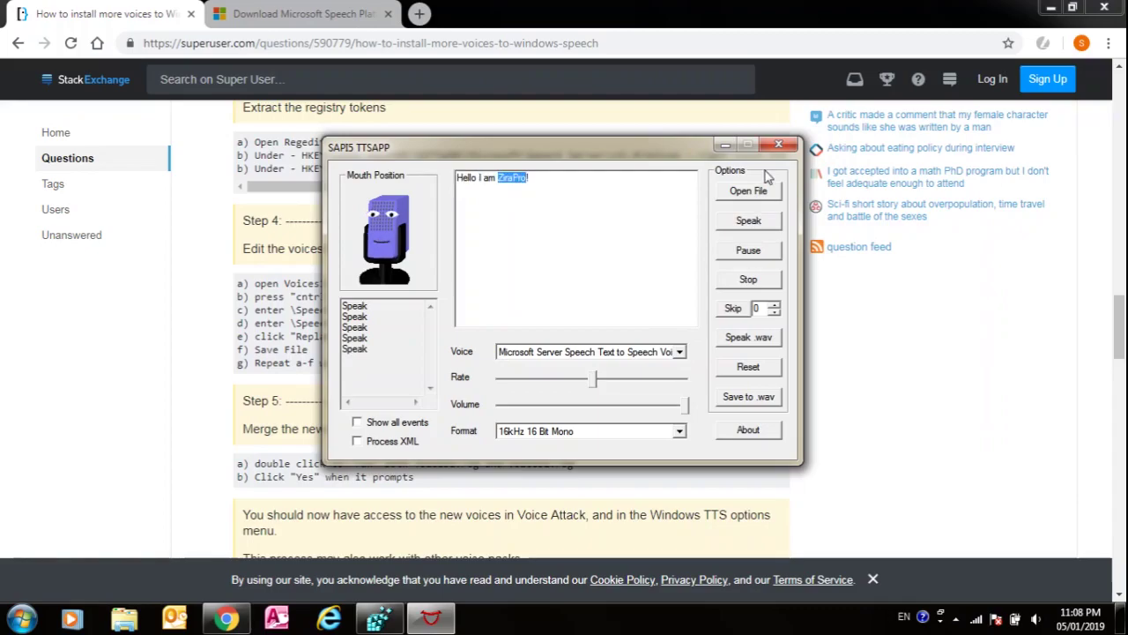
click(778, 145)
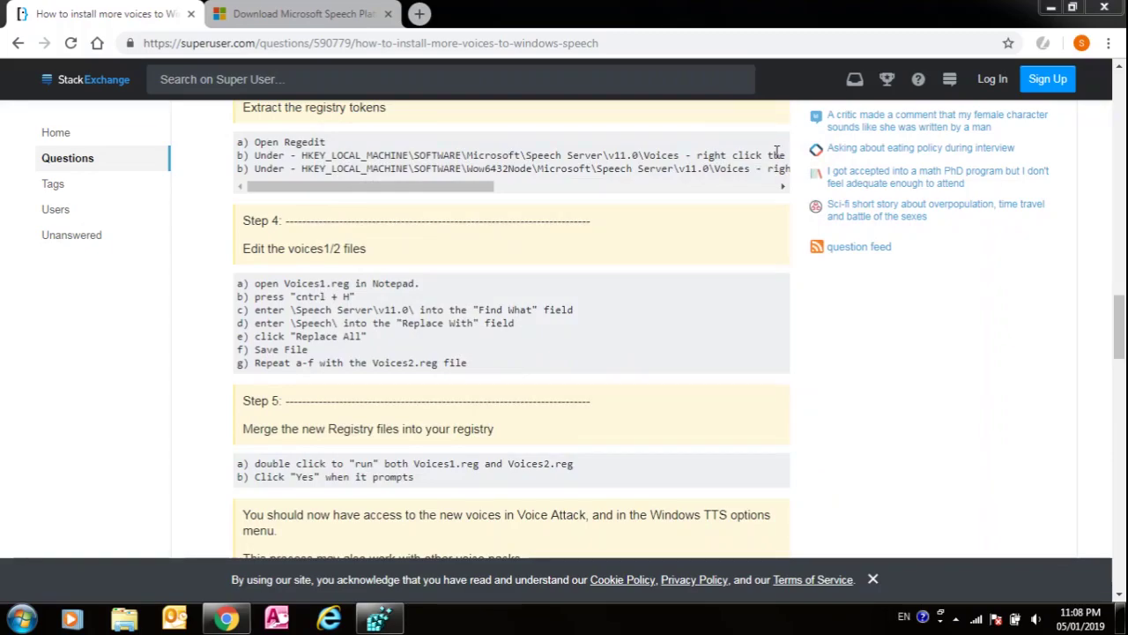
click(955, 619)
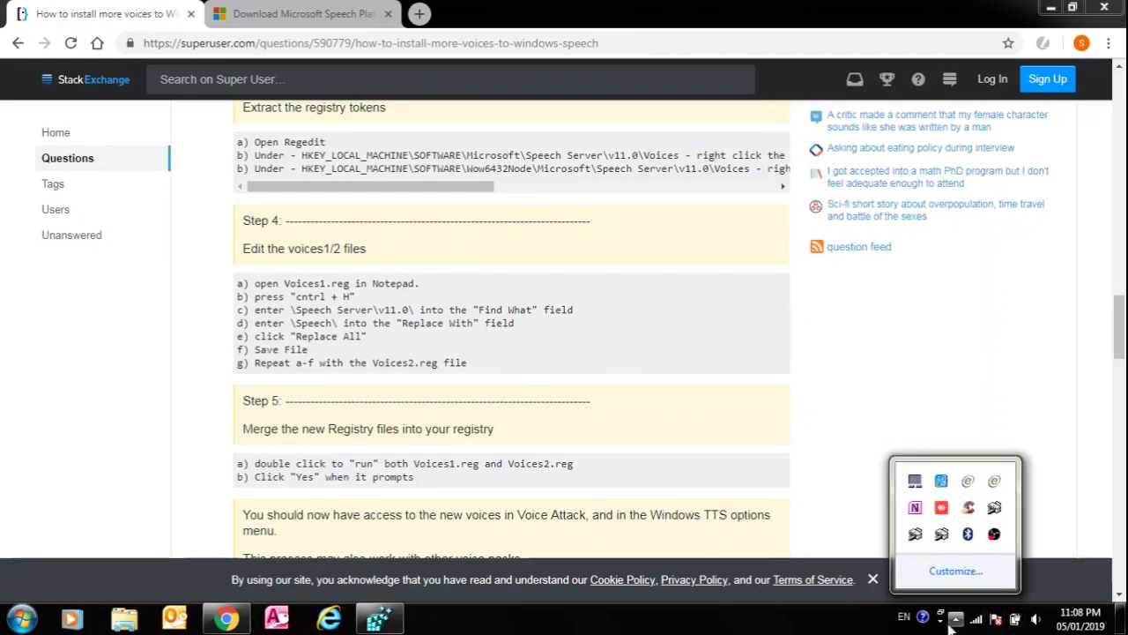
right_click(994, 533)
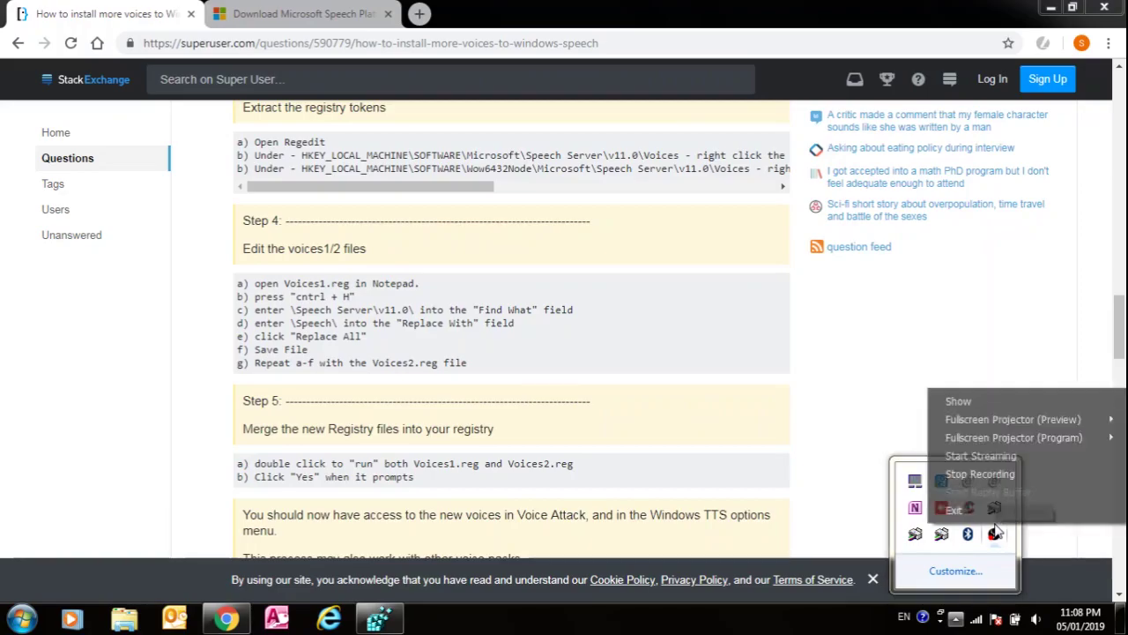